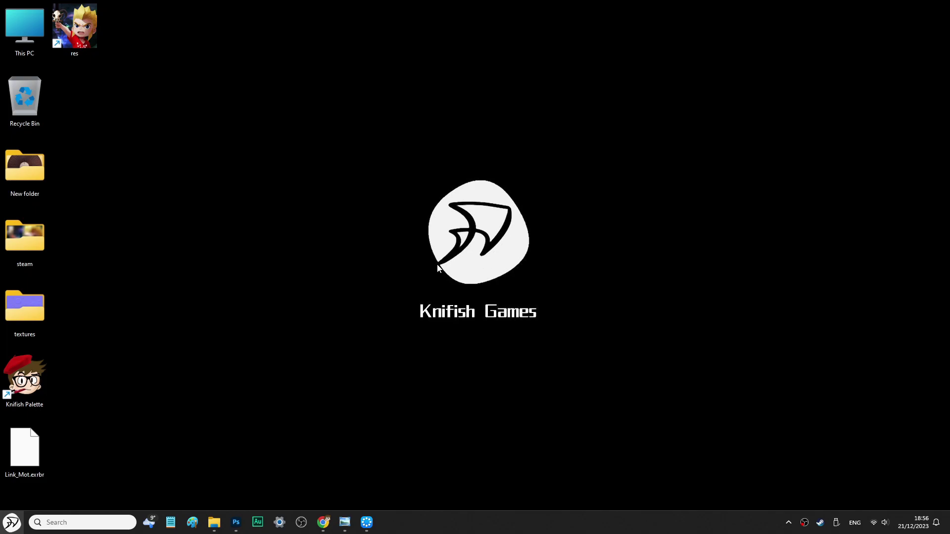
Open Link.fbx from the textures folder in 3D Viewer, examine the character model up close, and close the viewer
{"action": "left_click", "coordinate": [213, 522]}
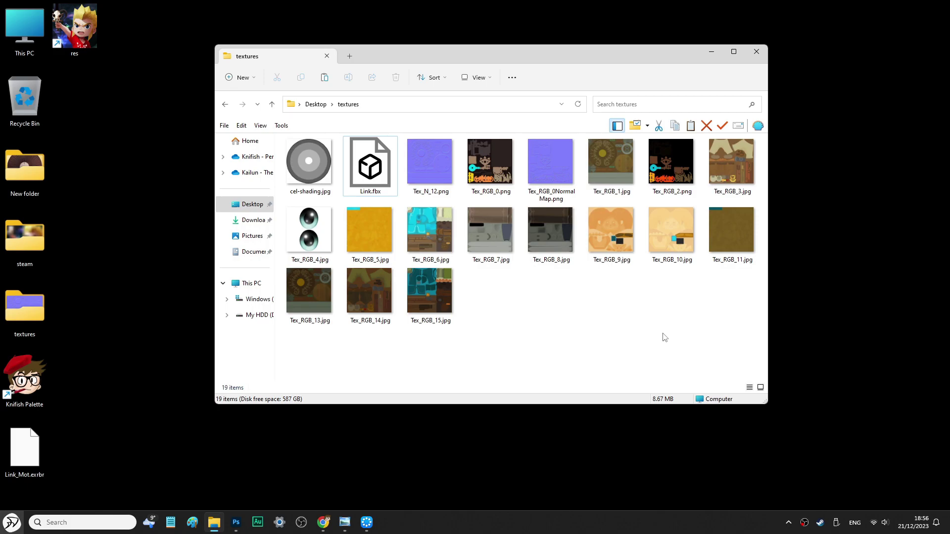
{"action": "double_click", "coordinate": [379, 171]}
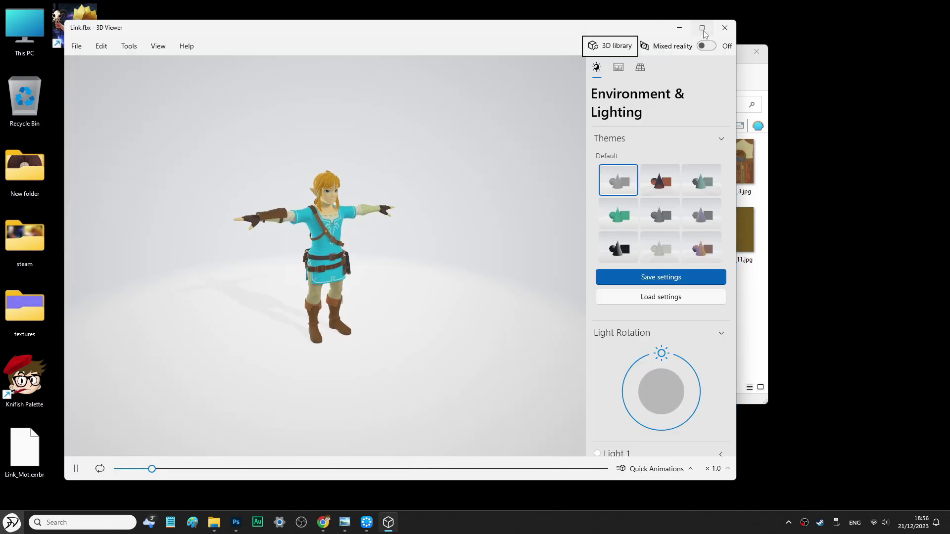
{"action": "left_click", "coordinate": [702, 28]}
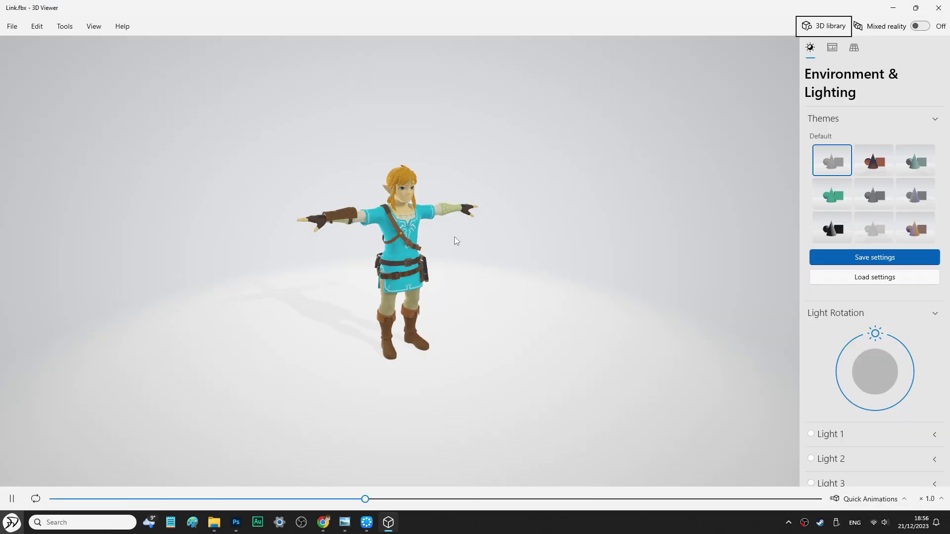
{"action": "scroll", "coordinate": [452, 235], "scroll_direction": "up", "scroll_amount": 5}
{"action": "scroll", "coordinate": [460, 220], "scroll_direction": "down", "scroll_amount": 5}
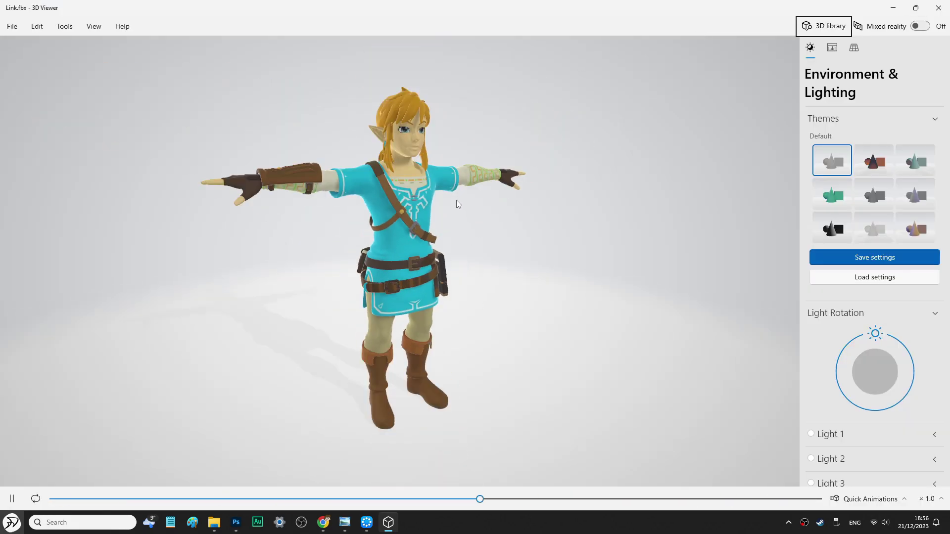
{"action": "left_click_drag", "start_coordinate": [456, 200], "coordinate": [381, 172]}
{"action": "left_click", "coordinate": [916, 7]}
{"action": "left_click", "coordinate": [723, 29]}
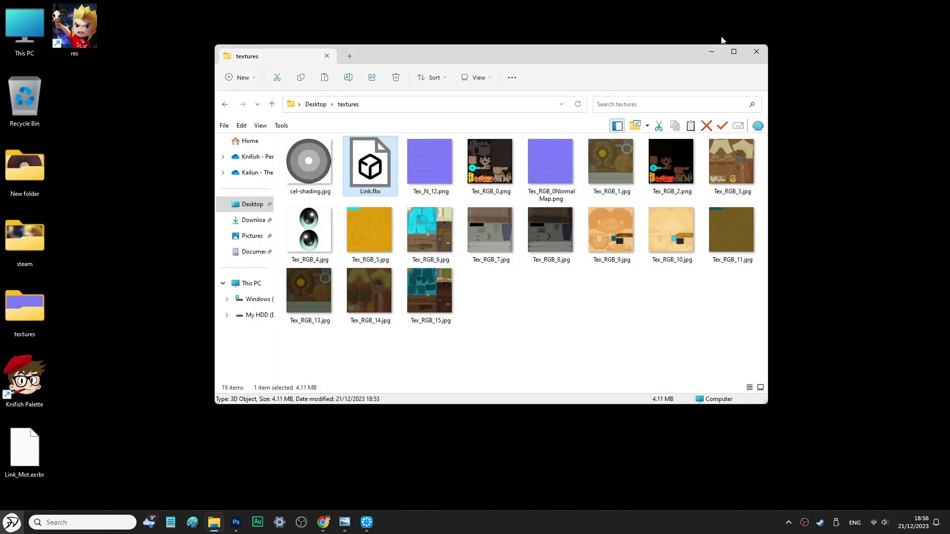
Review the texture files in the textures folder and view the cel-shading.jpg reference image
{"action": "left_click", "coordinate": [507, 339]}
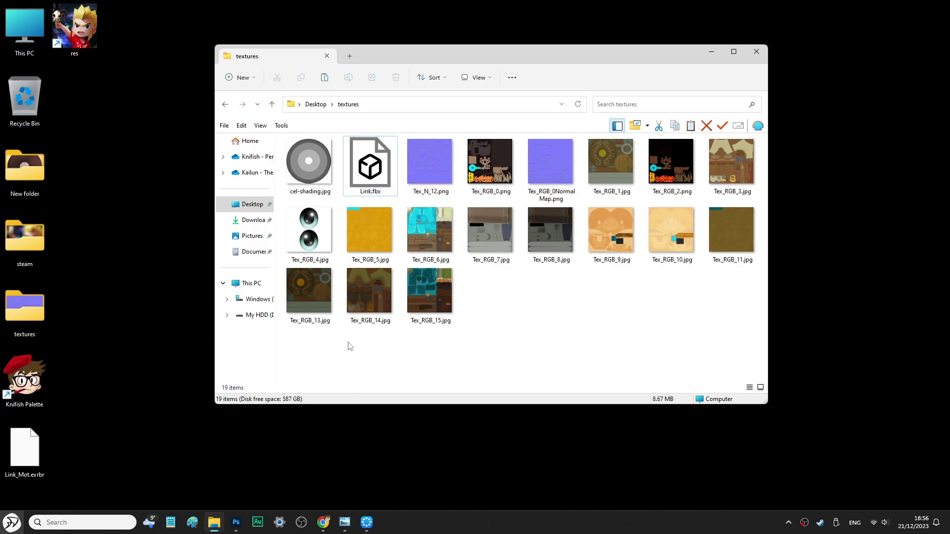
{"action": "left_click_drag", "start_coordinate": [306, 344], "coordinate": [751, 144]}
{"action": "left_click", "coordinate": [607, 375]}
{"action": "double_click", "coordinate": [317, 167]}
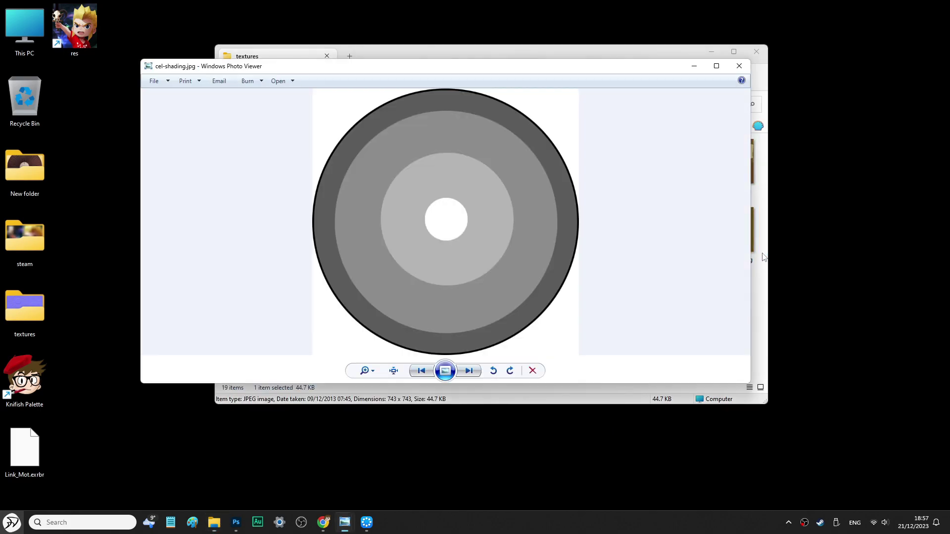
{"action": "left_click", "coordinate": [739, 66]}
{"action": "left_click", "coordinate": [406, 331]}
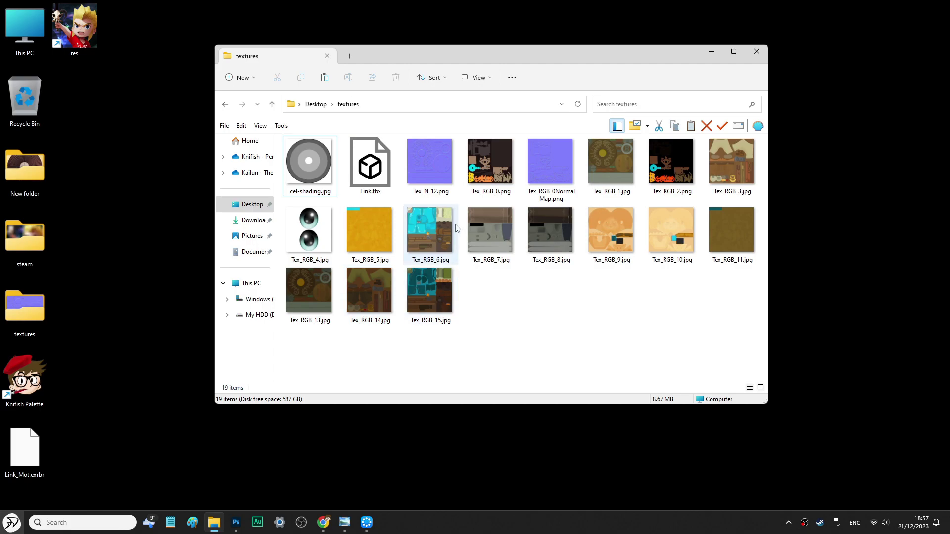
Compare the dark clothing texture Tex_RGB_15.jpg with the light version Tex_RGB_6.jpg side by side, and close both images
{"action": "mouse_move", "coordinate": [342, 527]}
{"action": "left_click", "coordinate": [288, 470]}
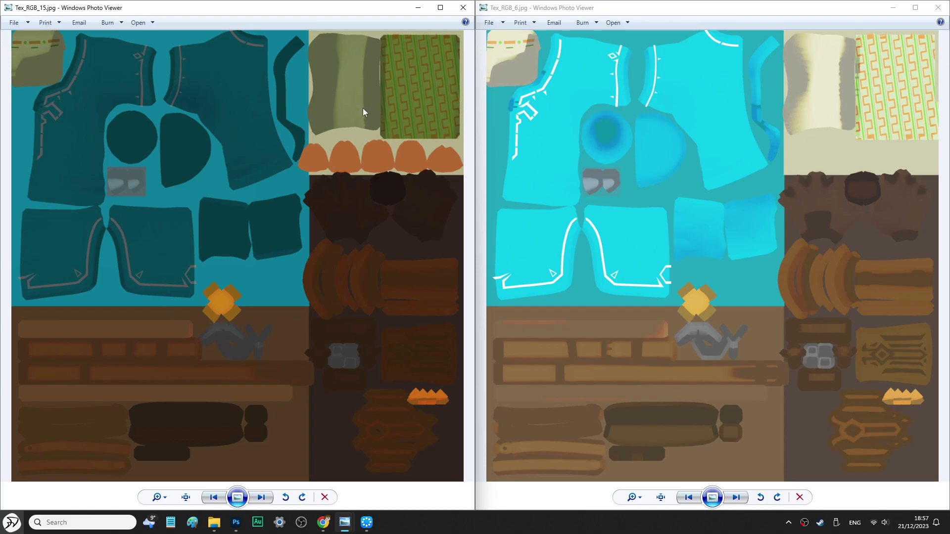
{"action": "left_click", "coordinate": [456, 12]}
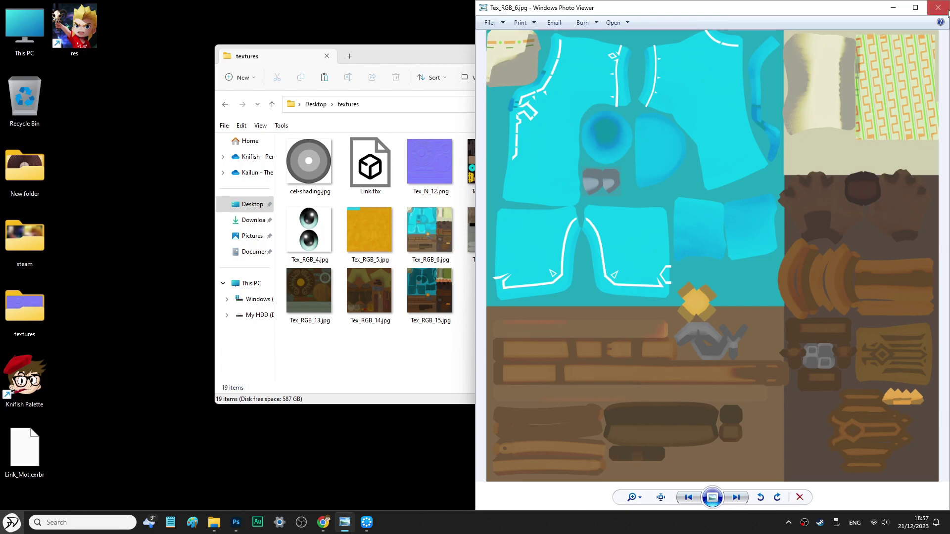
{"action": "left_click", "coordinate": [938, 7]}
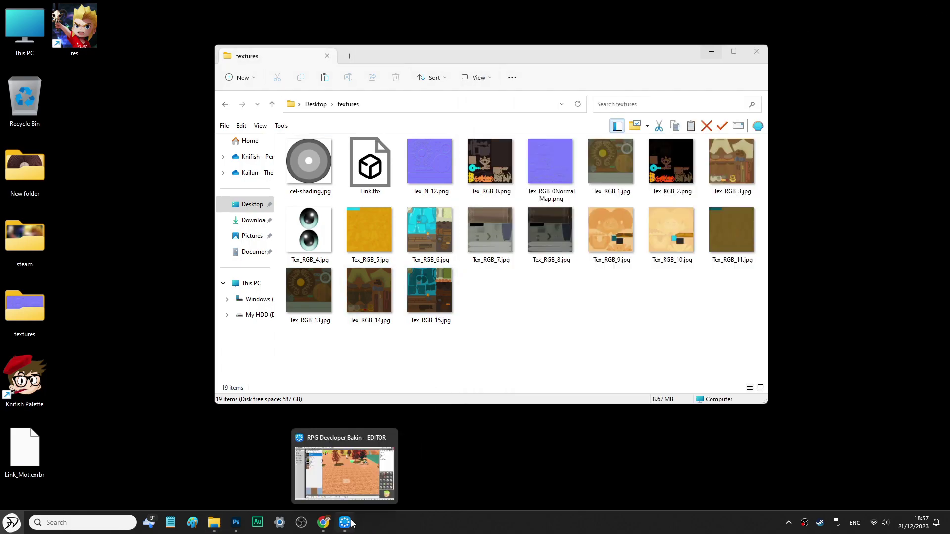
Switch to RPG Developer Bakin and add Link.fbx from the local textures folder as a new 3D stamp
{"action": "left_click", "coordinate": [347, 524]}
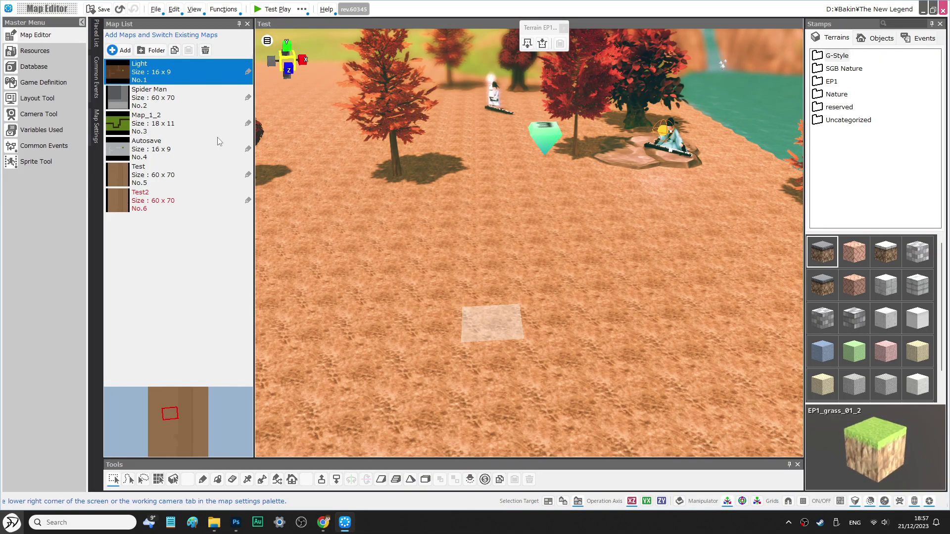
{"action": "left_click", "coordinate": [25, 52]}
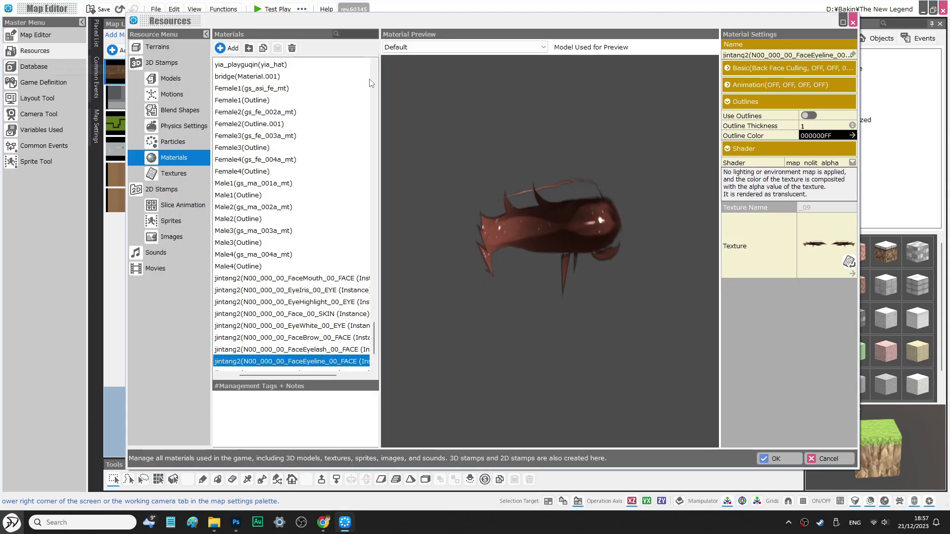
{"action": "left_click", "coordinate": [164, 63]}
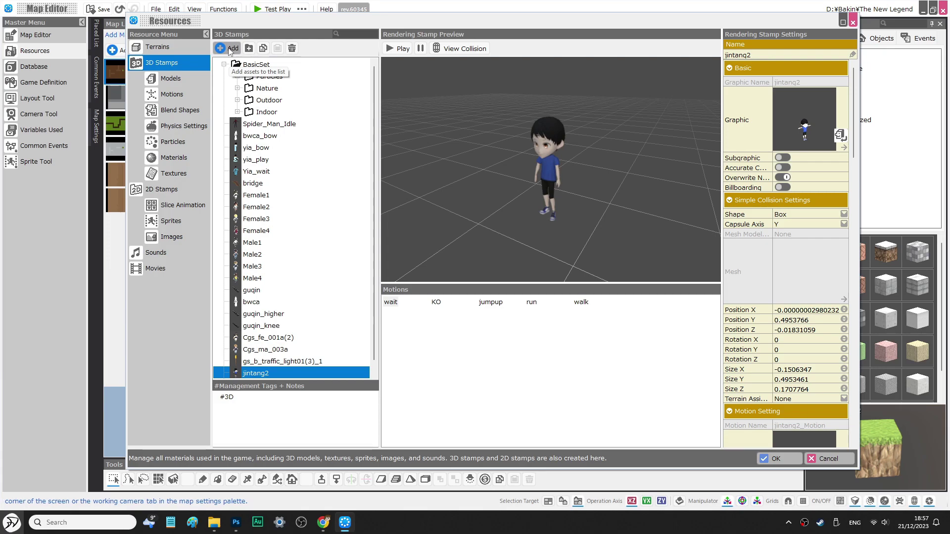
{"action": "left_click", "coordinate": [228, 48]}
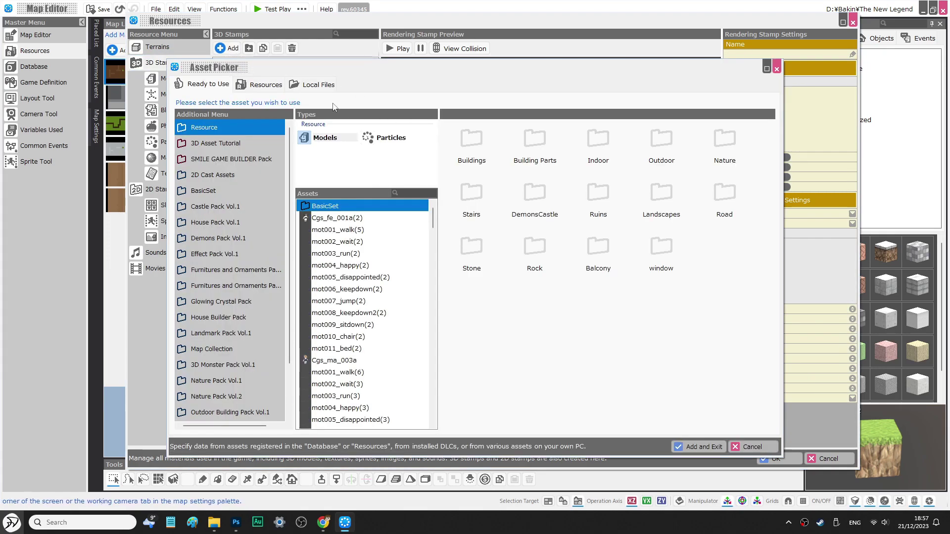
{"action": "left_click", "coordinate": [314, 85]}
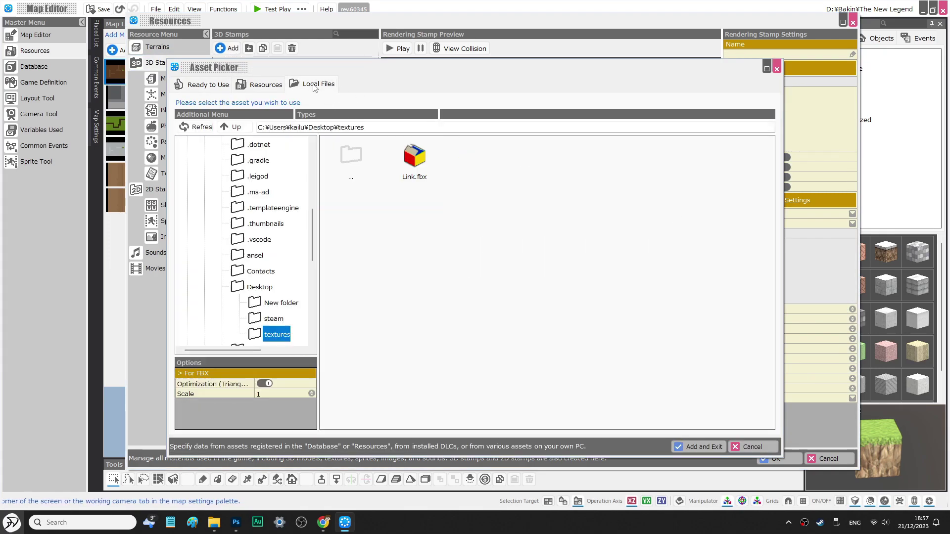
{"action": "left_click", "coordinate": [417, 163]}
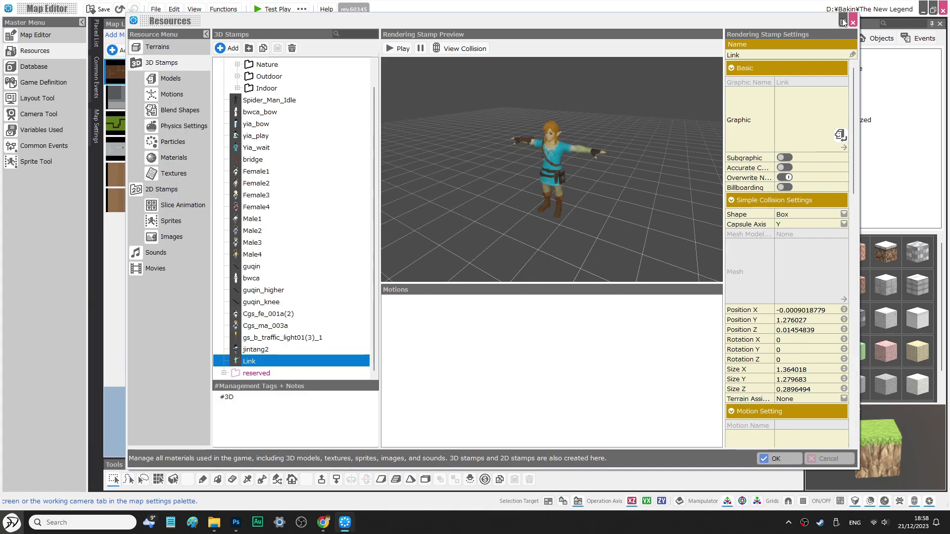
Maximize the Resources window and examine the imported Link model in the stamp preview from different angles
{"action": "left_click", "coordinate": [843, 22]}
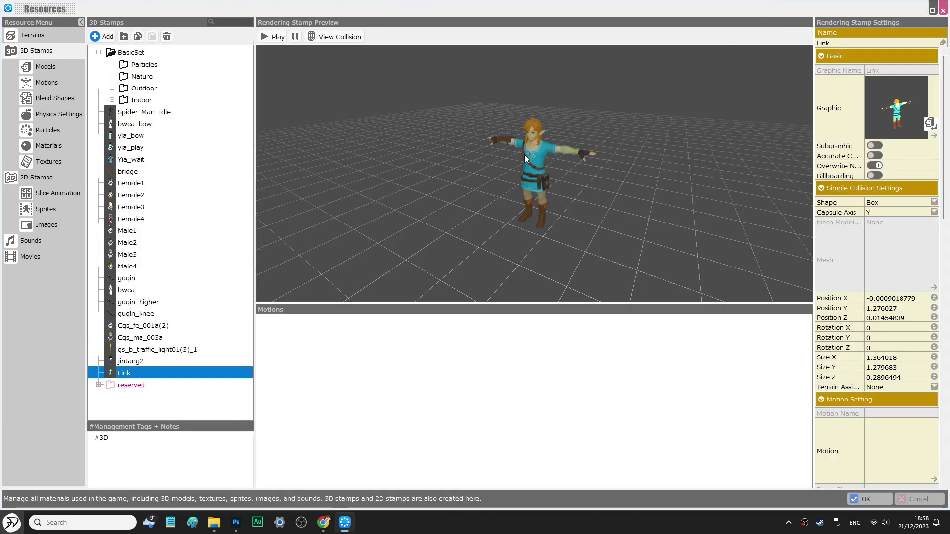
{"action": "scroll", "coordinate": [526, 153], "scroll_direction": "up", "scroll_amount": 5}
{"action": "scroll", "coordinate": [568, 147], "scroll_direction": "down", "scroll_amount": 4}
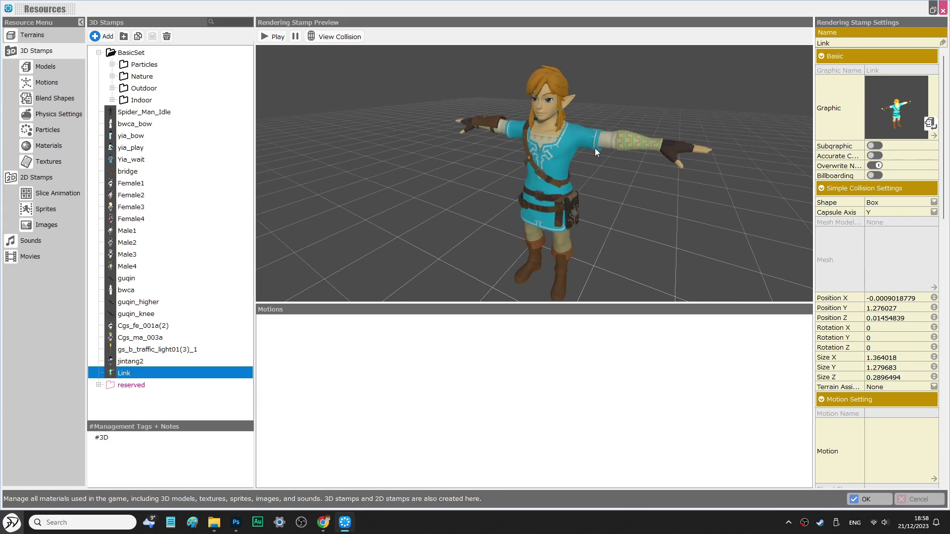
{"action": "left_click_drag", "start_coordinate": [565, 186], "coordinate": [717, 194]}
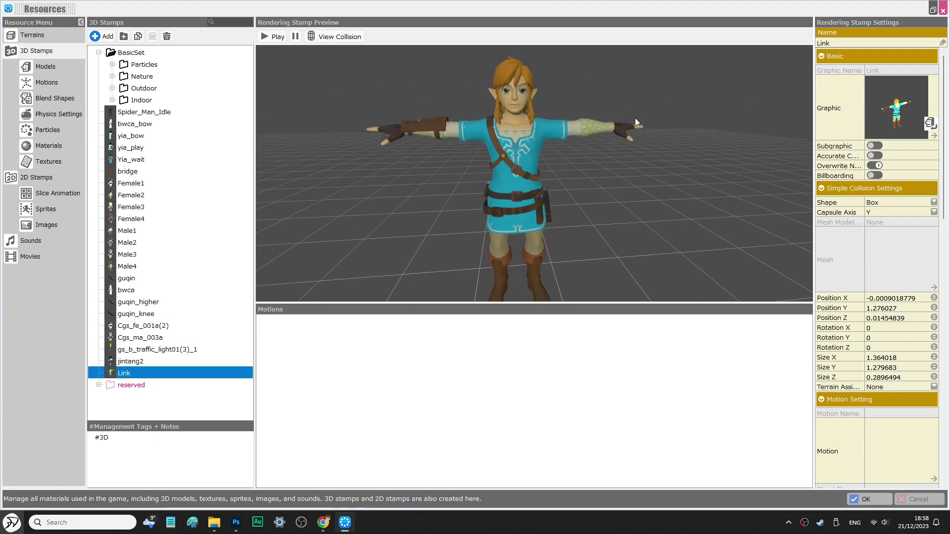
Set the shader of all Link materials, from Link(Linkhead) through Link(LinkTrousers), to toon
{"action": "left_click", "coordinate": [42, 147]}
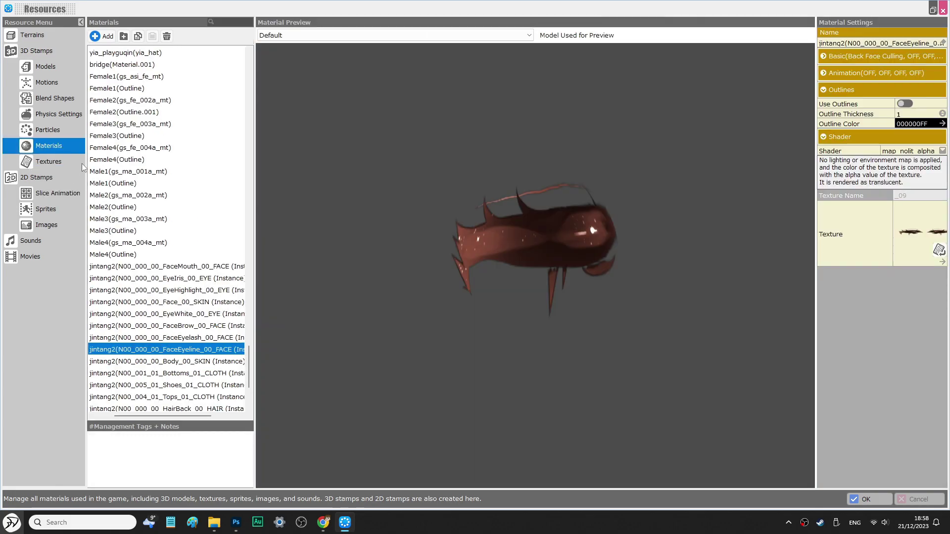
{"action": "scroll", "coordinate": [165, 335], "scroll_direction": "down", "scroll_amount": 4}
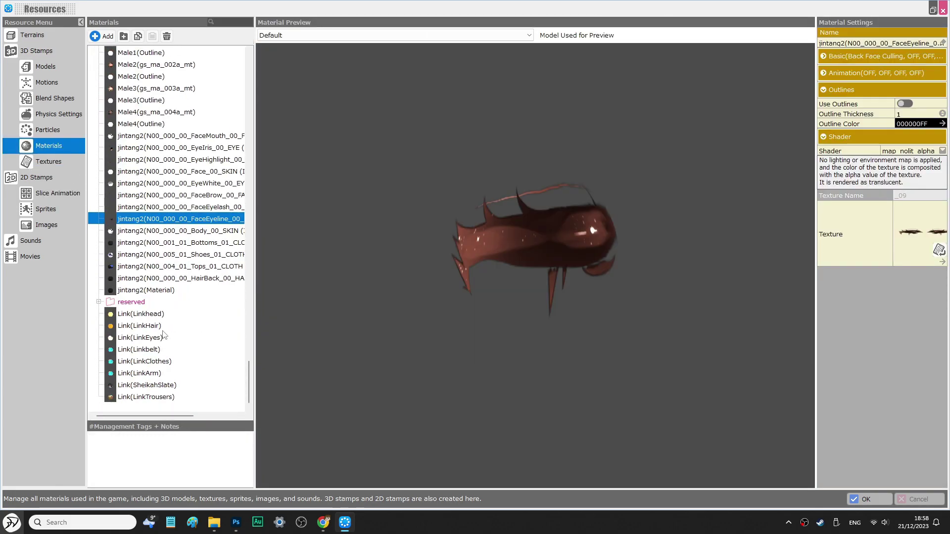
{"action": "left_click", "coordinate": [136, 315]}
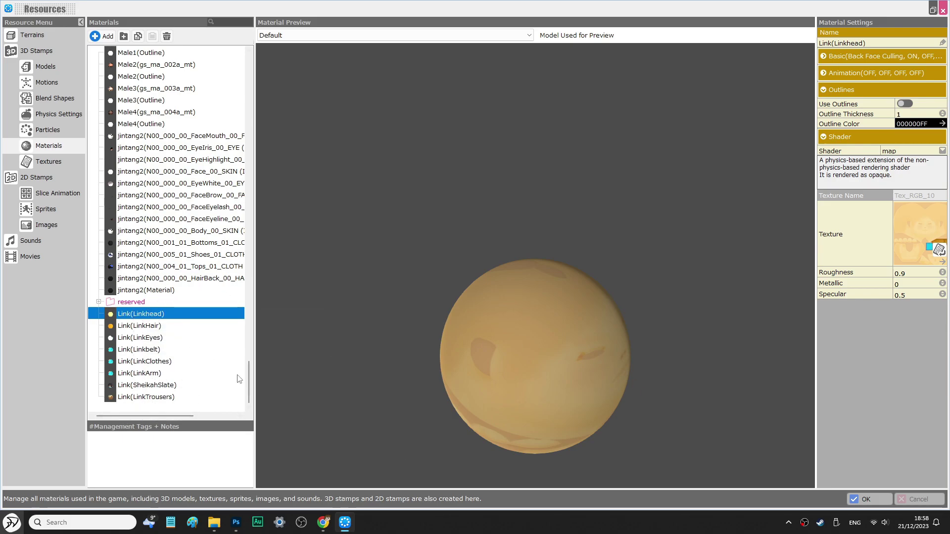
{"action": "left_click", "coordinate": [112, 398], "text": "shift"}
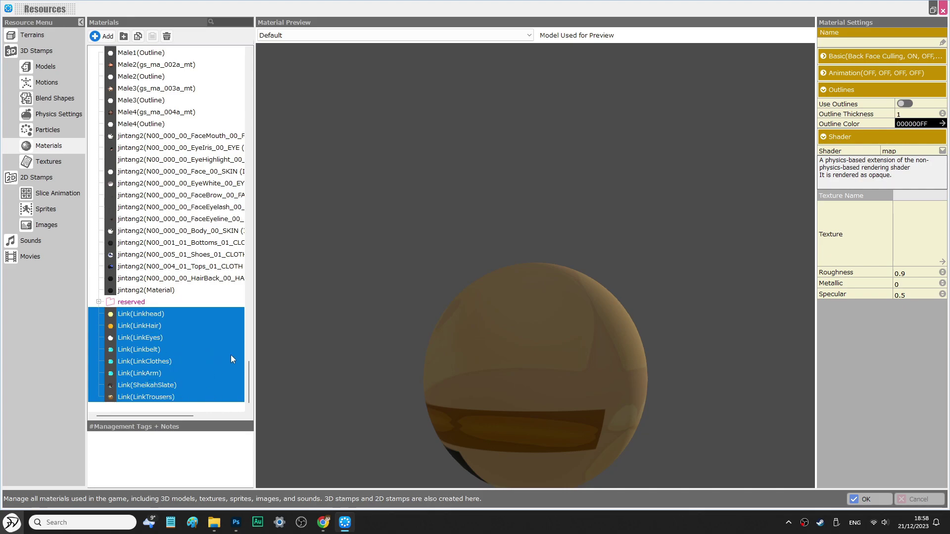
{"action": "left_click", "coordinate": [910, 151]}
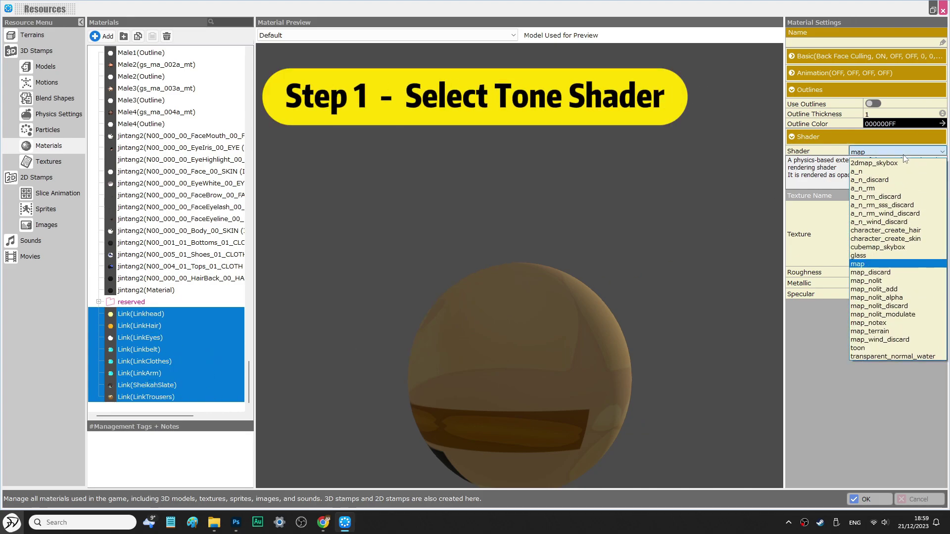
{"action": "left_click", "coordinate": [869, 349]}
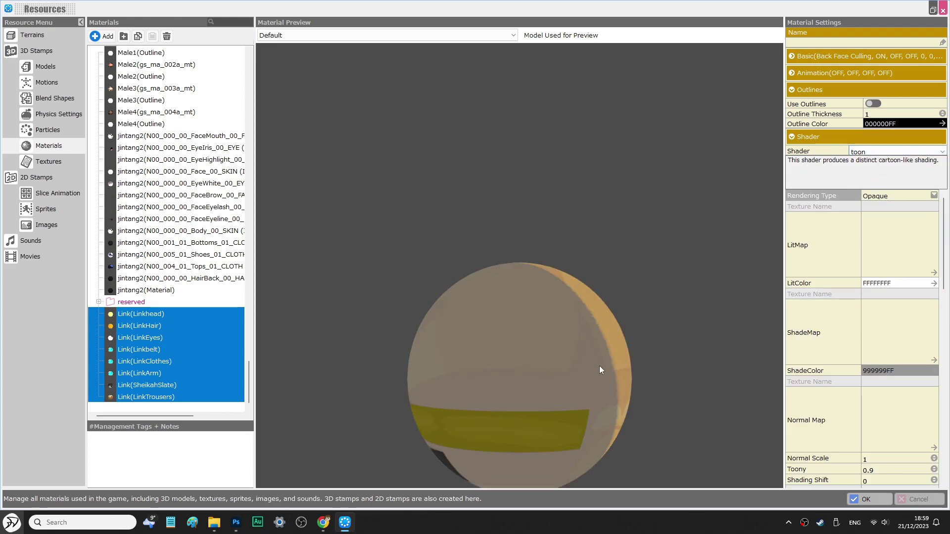
Examine the toon shading on the Link 3D stamp up close and from the side
{"action": "left_click", "coordinate": [35, 51]}
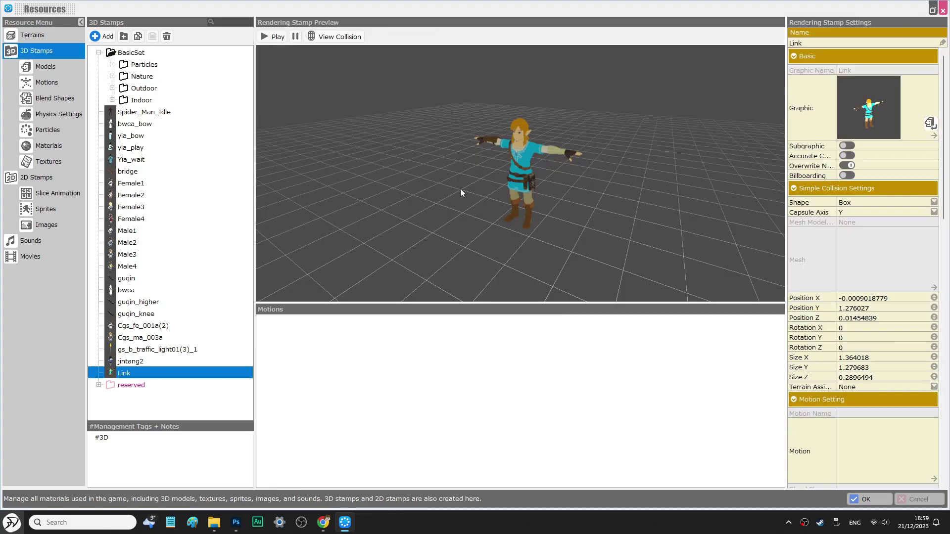
{"action": "middle_click_drag", "start_coordinate": [478, 193], "coordinate": [558, 163]}
{"action": "scroll", "coordinate": [550, 167], "scroll_direction": "up", "scroll_amount": 5}
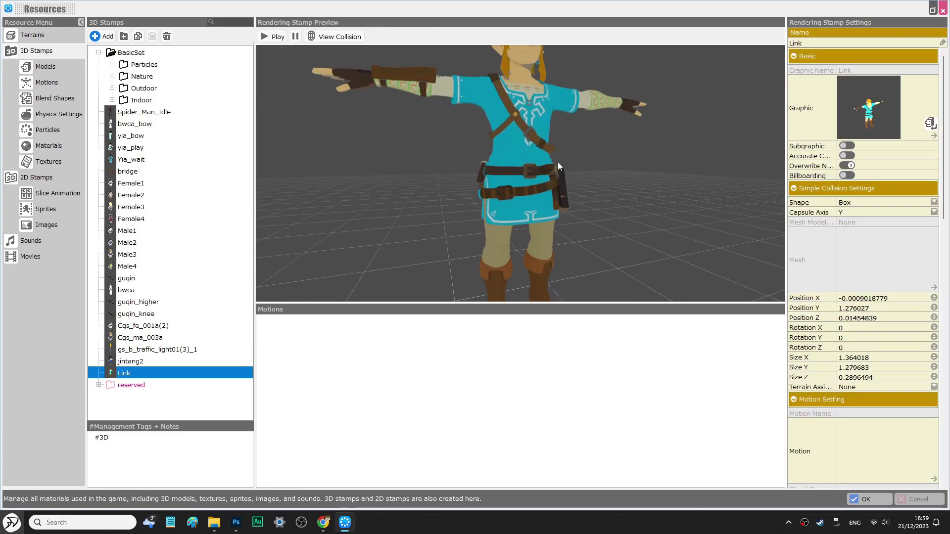
{"action": "scroll", "coordinate": [555, 169], "scroll_direction": "down", "scroll_amount": 5}
{"action": "left_click_drag", "start_coordinate": [543, 171], "coordinate": [740, 150]}
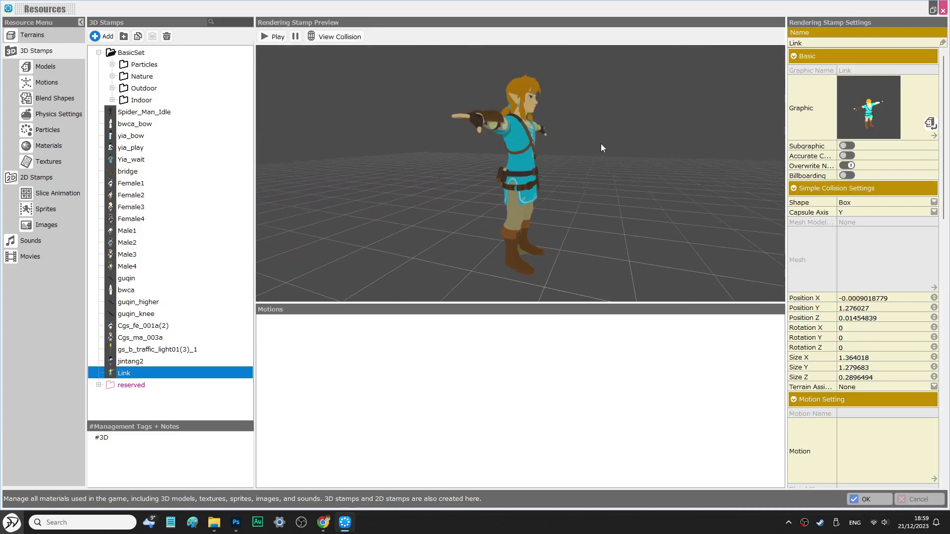
Enable outlines on the Link(Linkhead) material and check the effect on the Link 3D stamp
{"action": "left_click", "coordinate": [56, 146]}
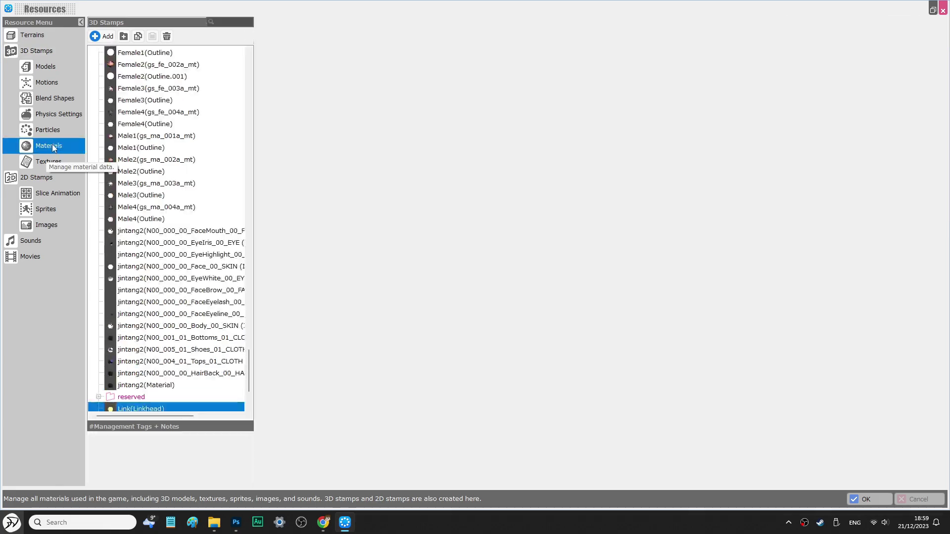
{"action": "scroll", "coordinate": [188, 346], "scroll_direction": "down", "scroll_amount": 3}
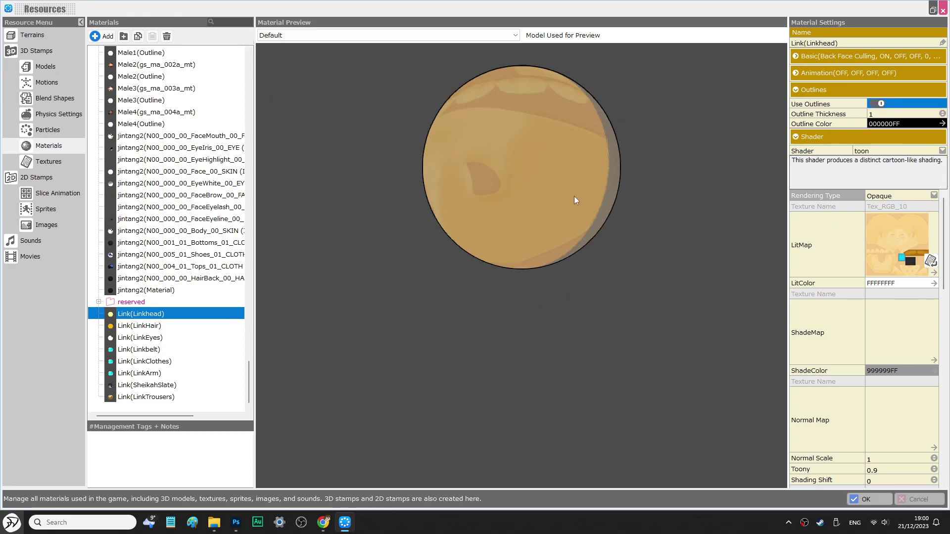
{"action": "left_click", "coordinate": [36, 51]}
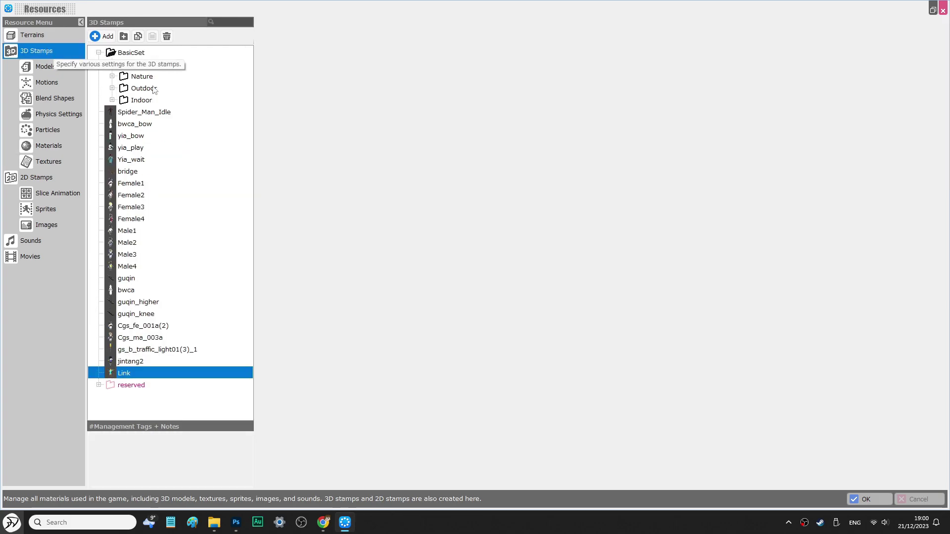
{"action": "middle_click_drag", "start_coordinate": [532, 133], "coordinate": [503, 139]}
{"action": "left_click_drag", "start_coordinate": [503, 138], "coordinate": [523, 87]}
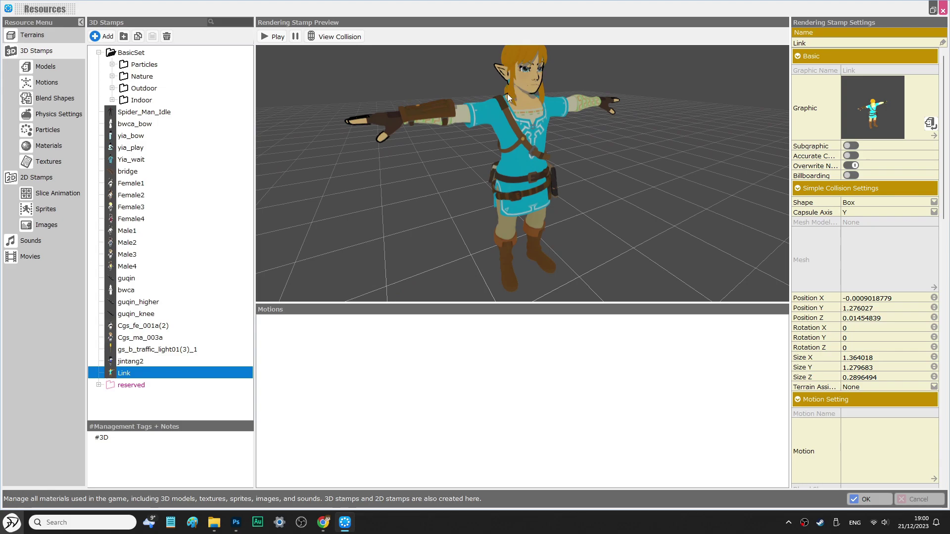
Set the outline type of the Link(Linkhead) material to Screen and check the effect on the Link 3D stamp
{"action": "left_click", "coordinate": [48, 148]}
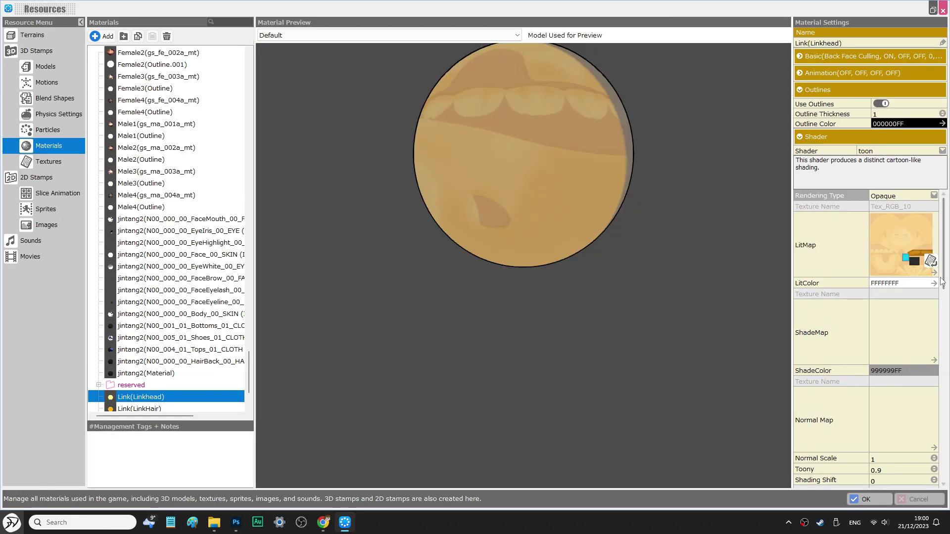
{"action": "scroll", "coordinate": [894, 267], "scroll_direction": "down", "scroll_amount": 15}
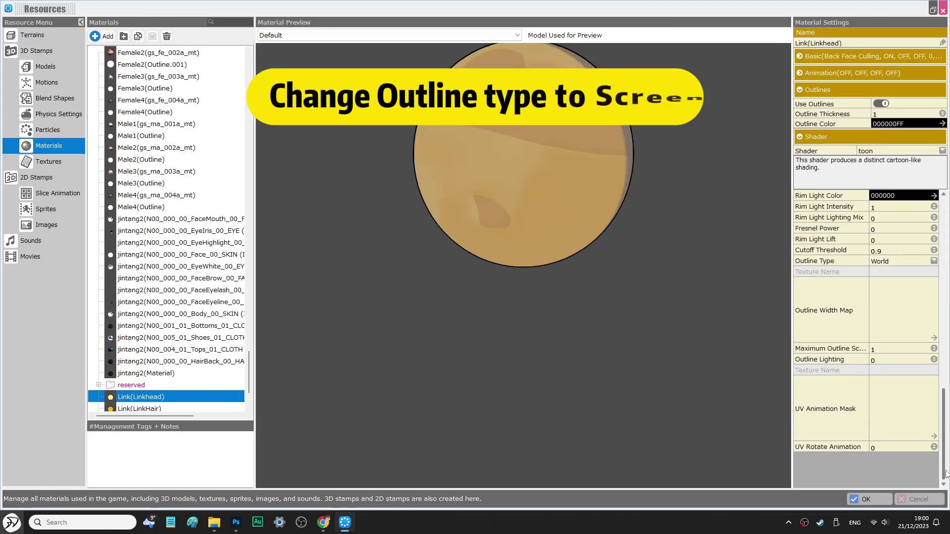
{"action": "left_click", "coordinate": [891, 262]}
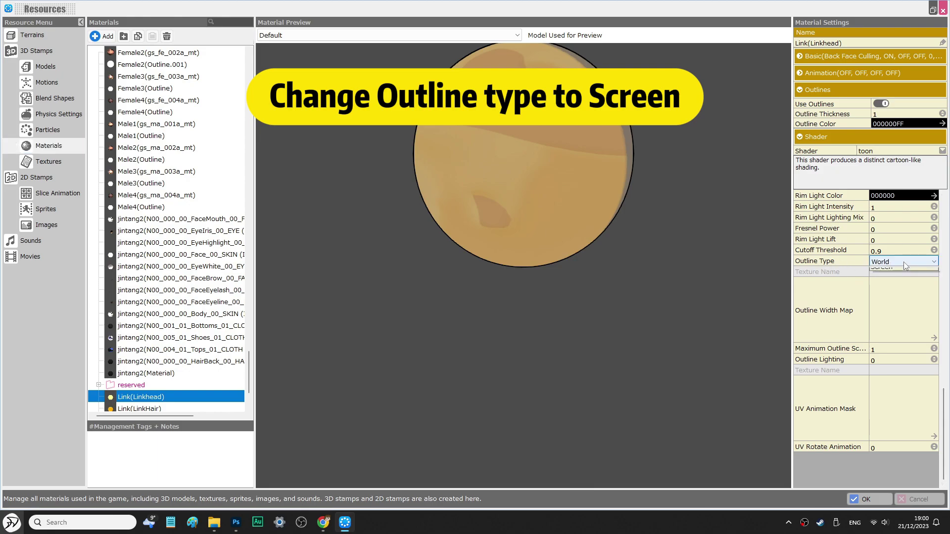
{"action": "left_click", "coordinate": [820, 312]}
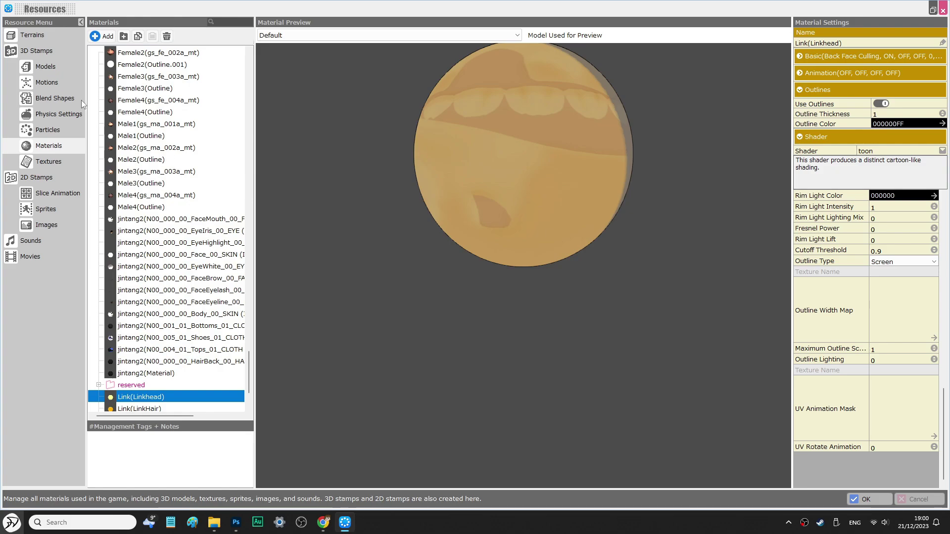
{"action": "left_click", "coordinate": [40, 53]}
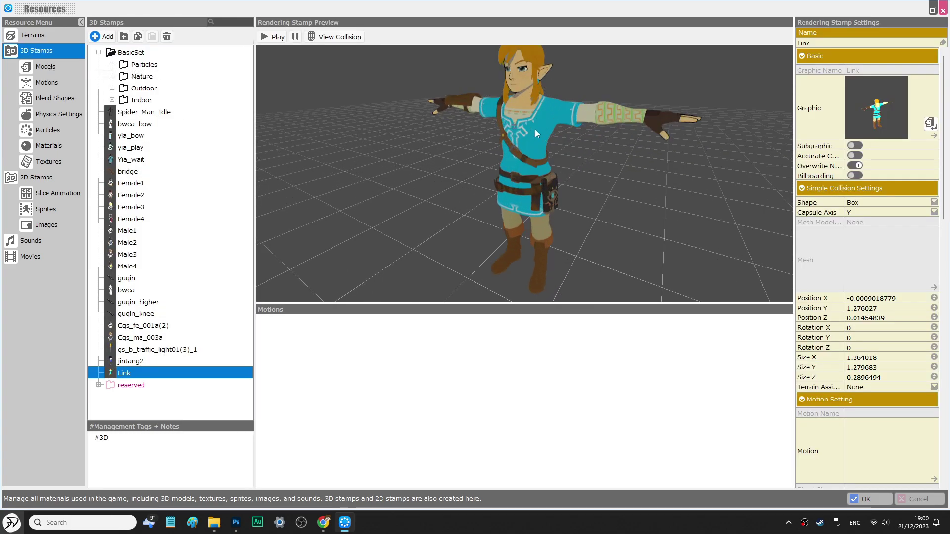
{"action": "middle_click_drag", "start_coordinate": [535, 129], "coordinate": [558, 131]}
{"action": "left_click_drag", "start_coordinate": [557, 131], "coordinate": [512, 127]}
Set the outline color of the Link(Linkhead) material to the brown 715636FF
{"action": "left_click", "coordinate": [49, 146]}
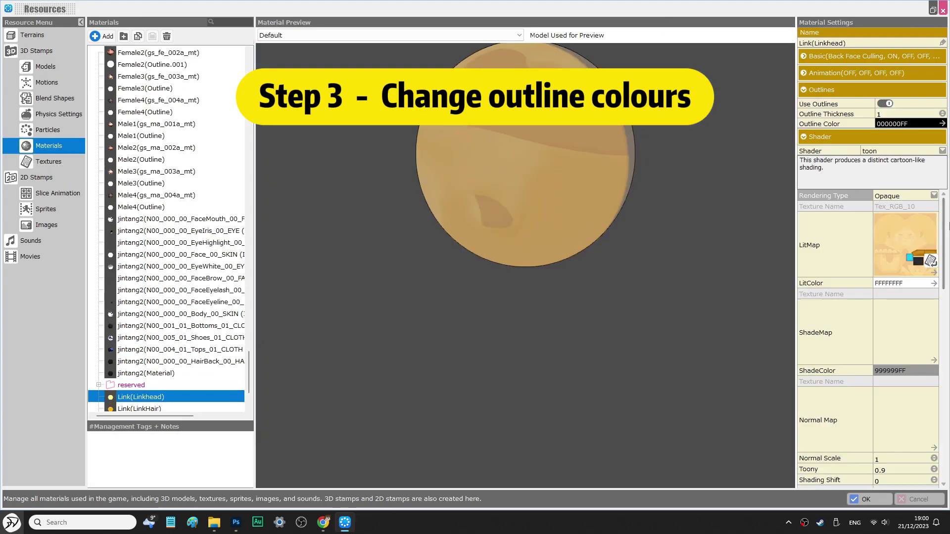
{"action": "left_click", "coordinate": [942, 123]}
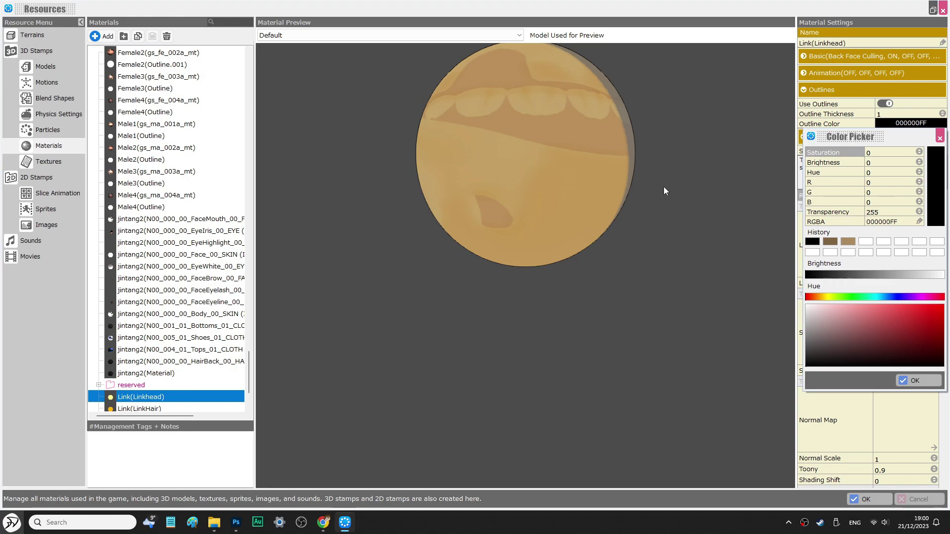
{"action": "left_click", "coordinate": [844, 241]}
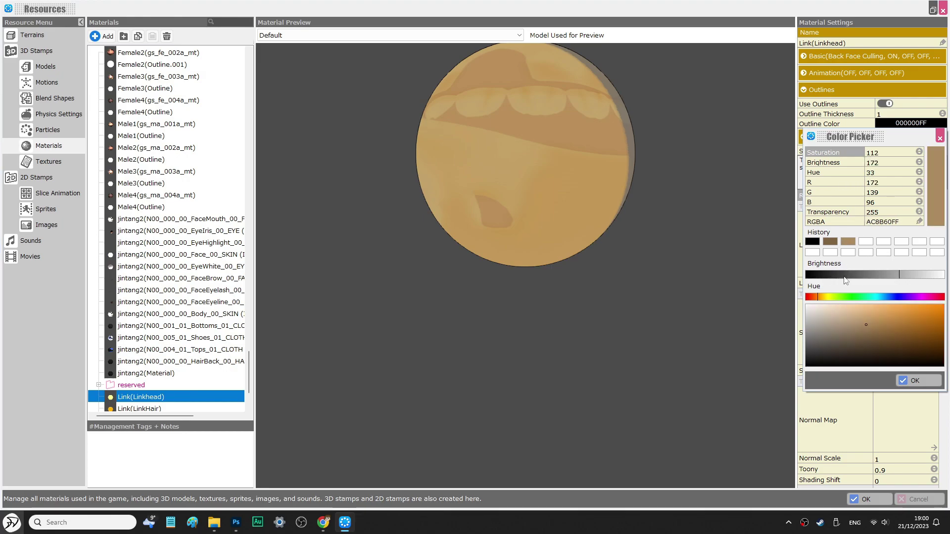
{"action": "left_click", "coordinate": [913, 380]}
{"action": "left_click", "coordinate": [888, 124]}
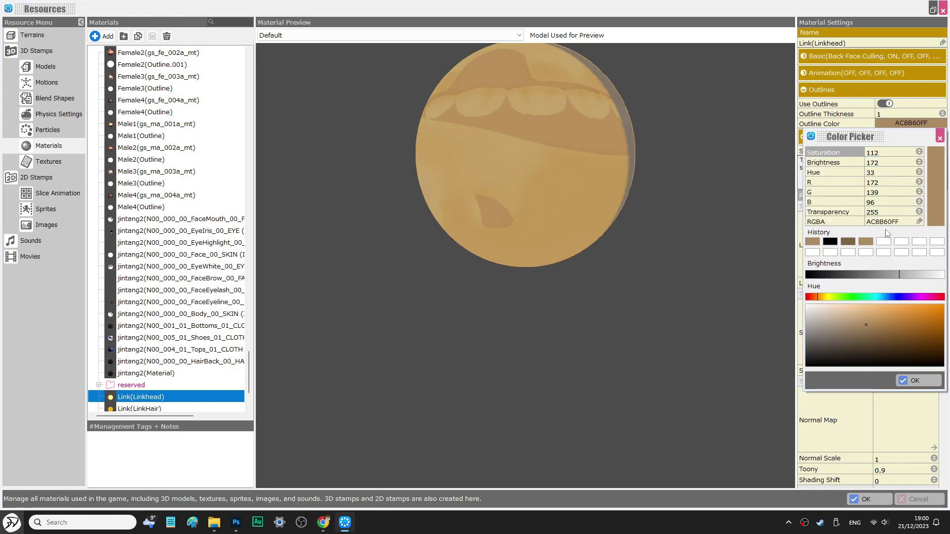
{"action": "left_click", "coordinate": [914, 380]}
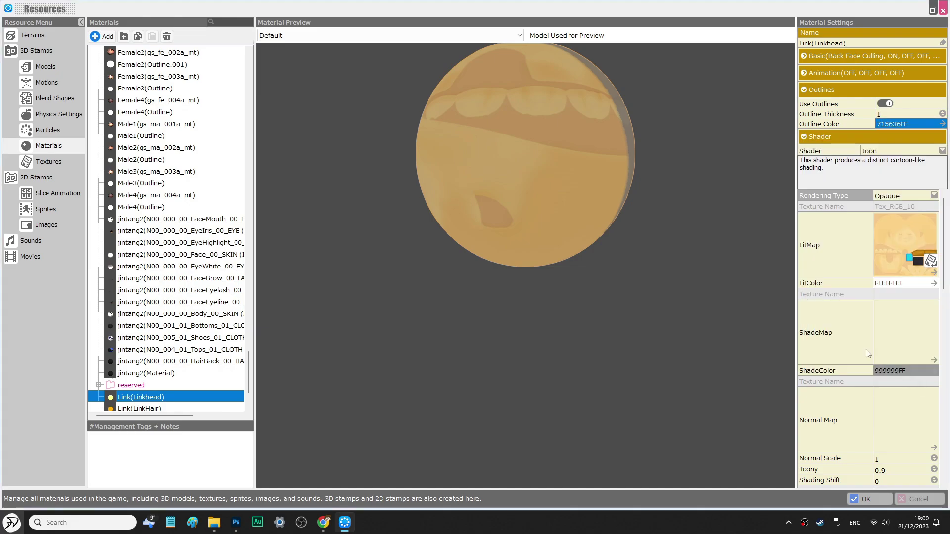
Examine the recolored head outline on the Link 3D stamp around the face and hair
{"action": "left_click", "coordinate": [37, 50]}
{"action": "scroll", "coordinate": [556, 110], "scroll_direction": "up", "scroll_amount": 3}
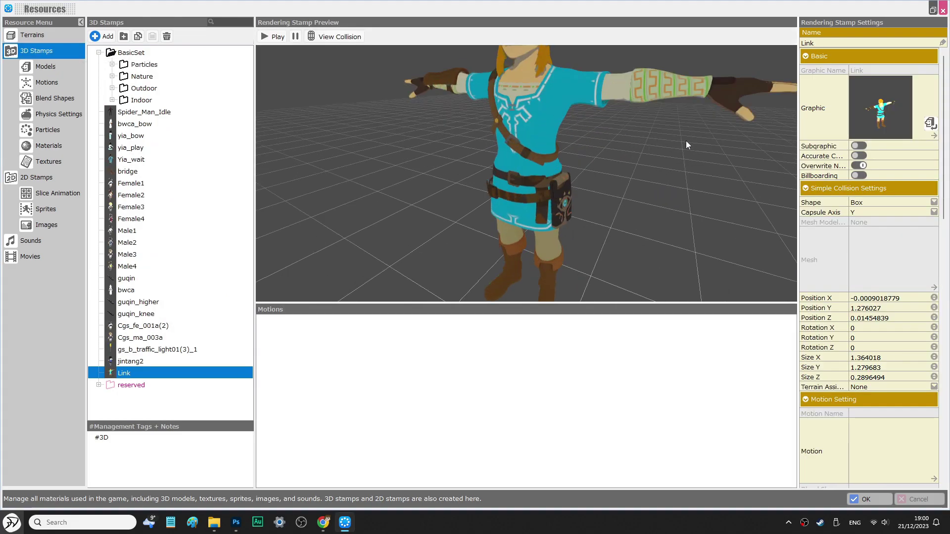
{"action": "middle_click_drag", "start_coordinate": [569, 102], "coordinate": [568, 173]}
{"action": "scroll", "coordinate": [571, 171], "scroll_direction": "up", "scroll_amount": 3}
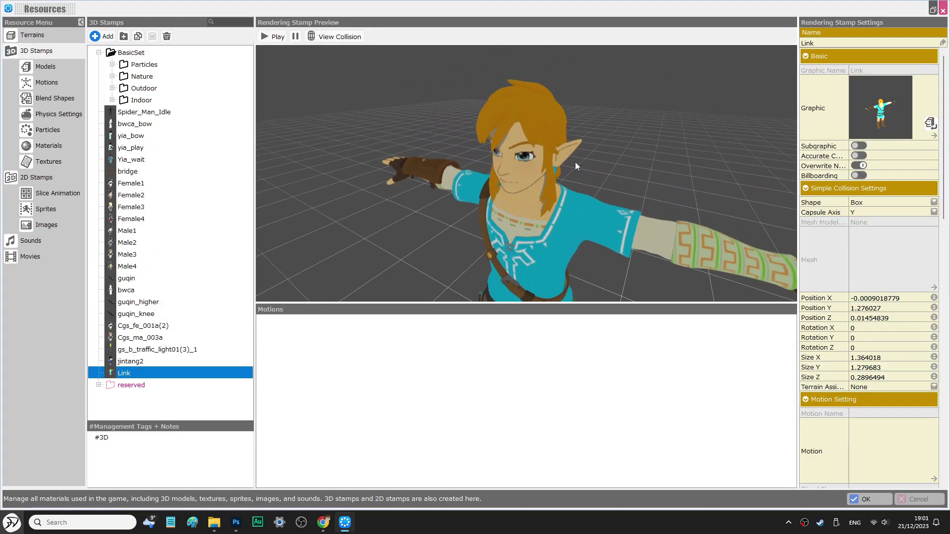
{"action": "right_click_drag", "start_coordinate": [574, 160], "coordinate": [598, 154]}
{"action": "scroll", "coordinate": [598, 157], "scroll_direction": "down", "scroll_amount": 3}
Set the outline thickness of the Link(Linkhead) material to 1.5
{"action": "left_click", "coordinate": [48, 145]}
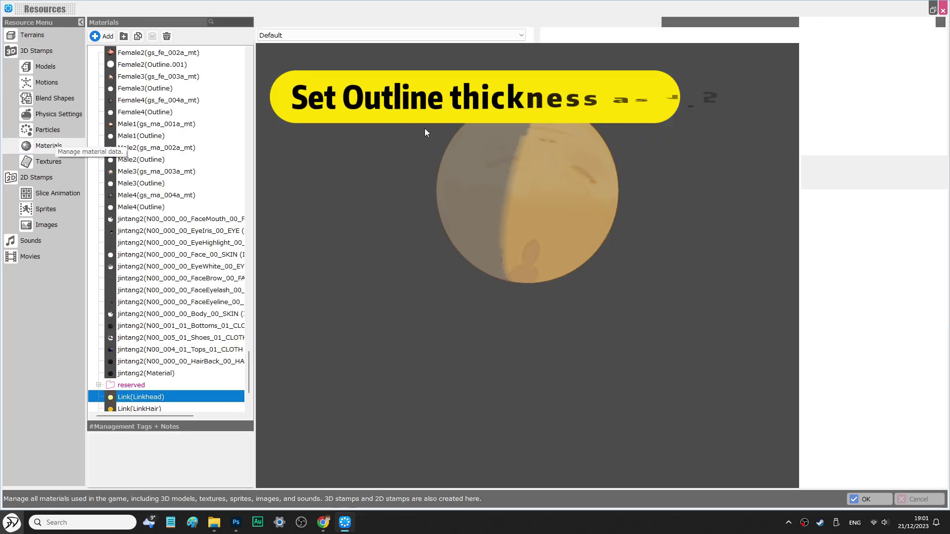
{"action": "left_click", "coordinate": [890, 117]}
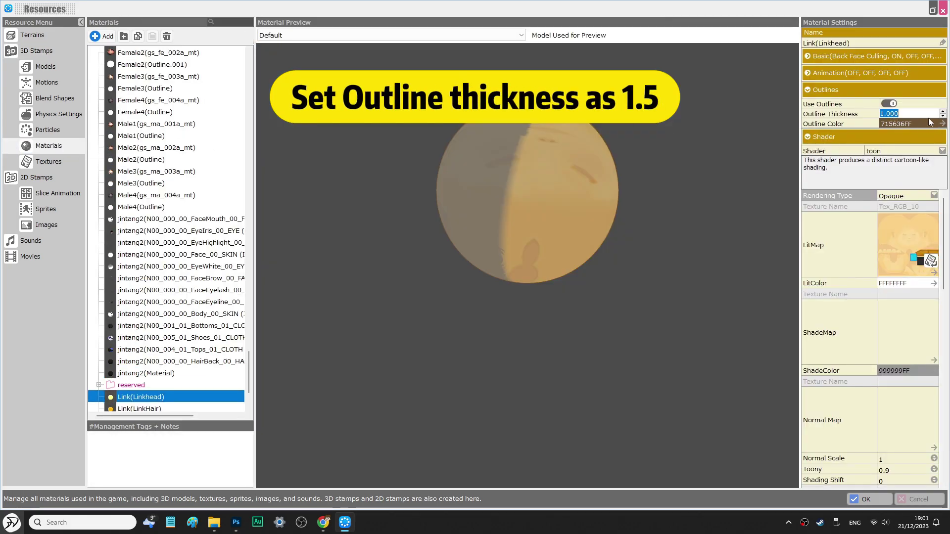
{"action": "key", "text": "Return"}
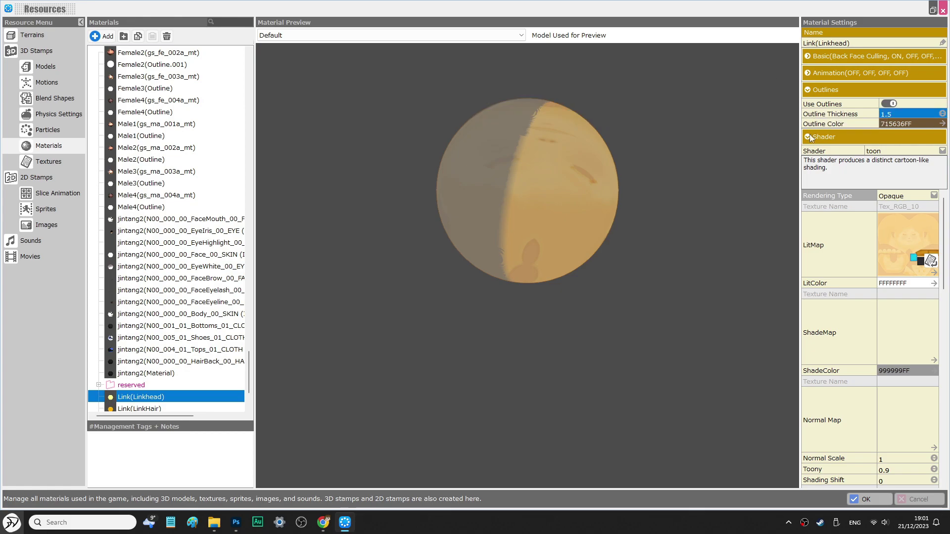
{"action": "middle_click_drag", "start_coordinate": [577, 226], "coordinate": [524, 230]}
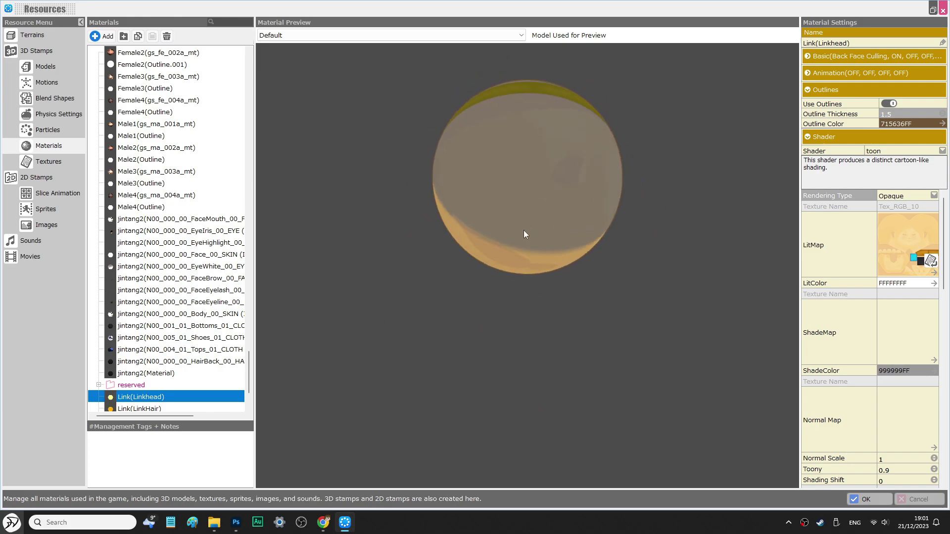
Enable outlines on the Link(LinkHair) material with an outline thickness of 1.5
{"action": "scroll", "coordinate": [140, 340], "scroll_direction": "down", "scroll_amount": 2}
{"action": "left_click", "coordinate": [140, 339]}
{"action": "left_click", "coordinate": [888, 104]}
{"action": "left_click", "coordinate": [905, 114]}
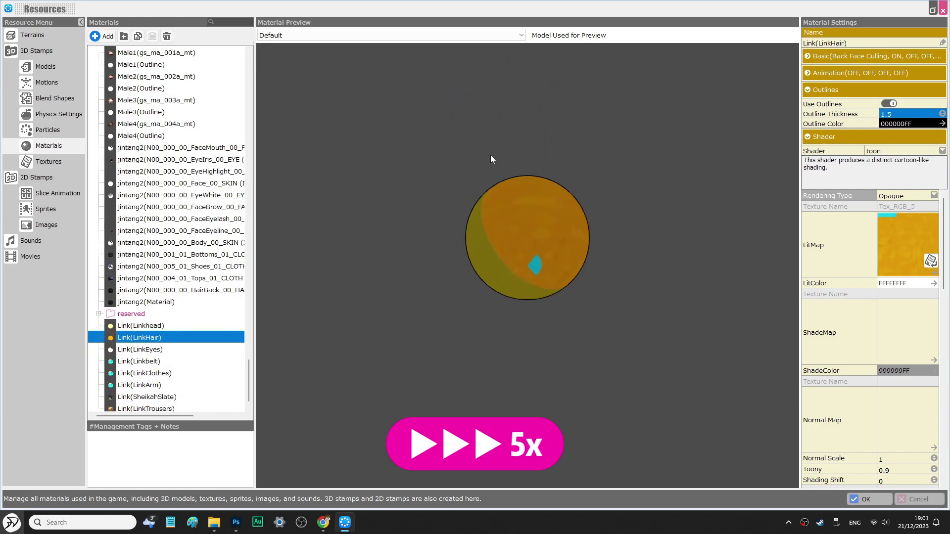
Set the outline color of the Link(LinkHair) material to the brown 715122FF
{"action": "left_click", "coordinate": [912, 124]}
{"action": "left_click", "coordinate": [817, 297]}
{"action": "left_click", "coordinate": [885, 343]}
{"action": "left_click", "coordinate": [817, 297]}
{"action": "left_click_drag", "start_coordinate": [876, 322], "coordinate": [903, 341]}
{"action": "left_click", "coordinate": [914, 381]}
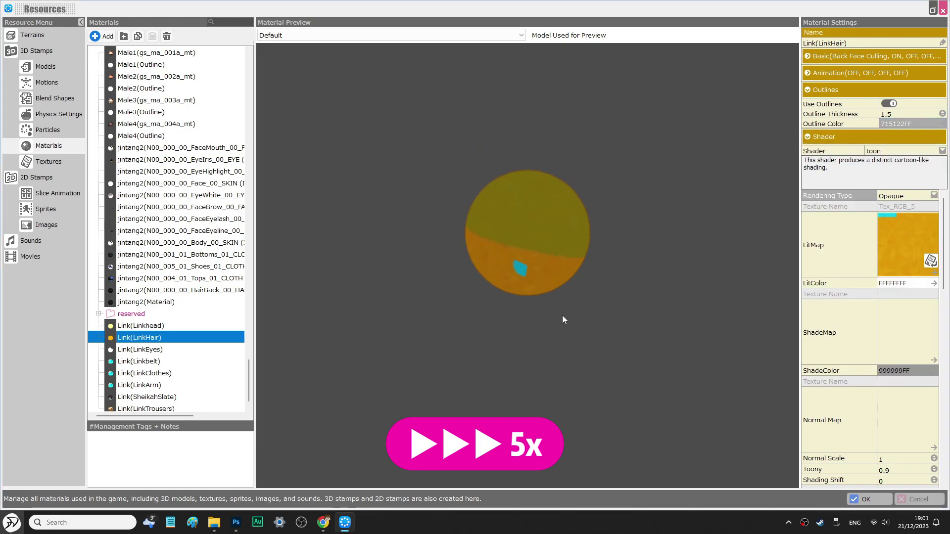
Check the belt on the Link 3D stamp, and give the Link(Linkbelt) material outlines with a thickness of 1.5
{"action": "left_click", "coordinate": [132, 349]}
{"action": "left_click", "coordinate": [139, 361]}
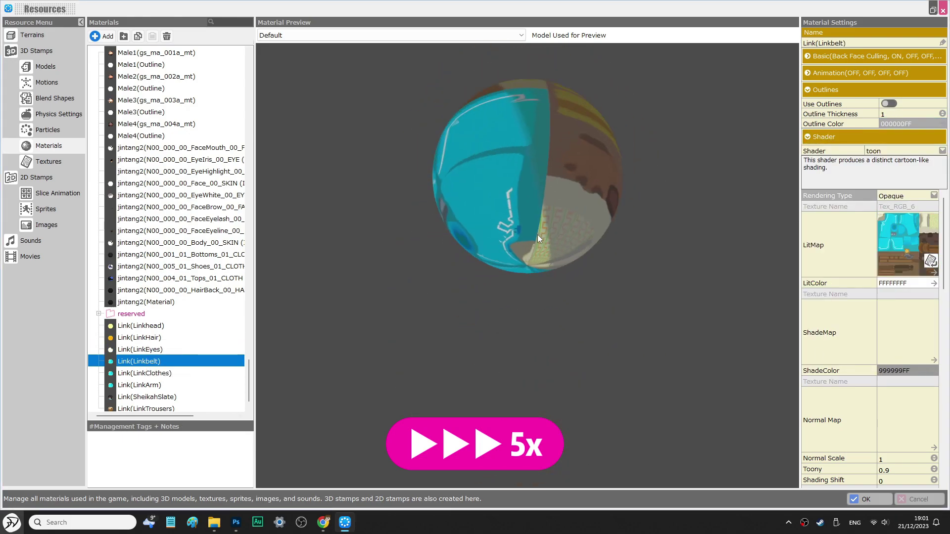
{"action": "left_click", "coordinate": [36, 50]}
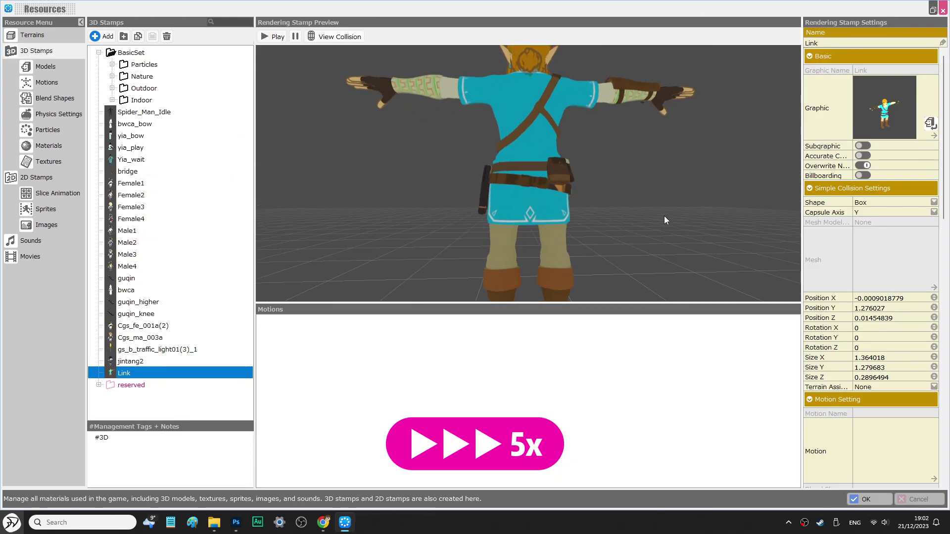
{"action": "middle_click_drag", "start_coordinate": [664, 221], "coordinate": [478, 224]}
{"action": "scroll", "coordinate": [477, 223], "scroll_direction": "up", "scroll_amount": 3}
{"action": "left_click", "coordinate": [48, 146]}
{"action": "left_click", "coordinate": [904, 114]}
{"action": "type", "text": "1.5"}
{"action": "key", "text": "Return"}
Set the outline color of the Link(Linkbelt) material to the dark brown 452D0DFF
{"action": "left_click", "coordinate": [901, 123]}
{"action": "left_click", "coordinate": [890, 333]}
{"action": "left_click", "coordinate": [902, 349]}
{"action": "left_click", "coordinate": [919, 378]}
Set the outline type of the Link(Linkbelt) material to Screen
{"action": "scroll", "coordinate": [529, 307], "scroll_direction": "down", "scroll_amount": 3}
{"action": "scroll", "coordinate": [894, 347], "scroll_direction": "down", "scroll_amount": 4}
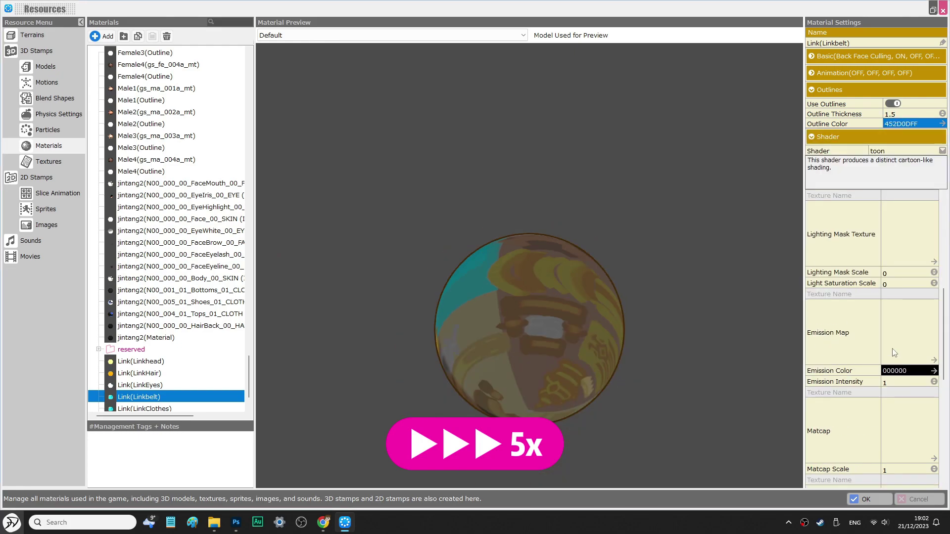
{"action": "scroll", "coordinate": [894, 343], "scroll_direction": "down", "scroll_amount": 5}
{"action": "left_click", "coordinate": [909, 261]}
{"action": "left_click", "coordinate": [905, 273]}
Enable outlines on the Link(LinkClothes) material with a thickness of 1.5 and the blue outline color 157EA1FF
{"action": "scroll", "coordinate": [173, 386], "scroll_direction": "down", "scroll_amount": 2}
{"action": "left_click", "coordinate": [148, 361]}
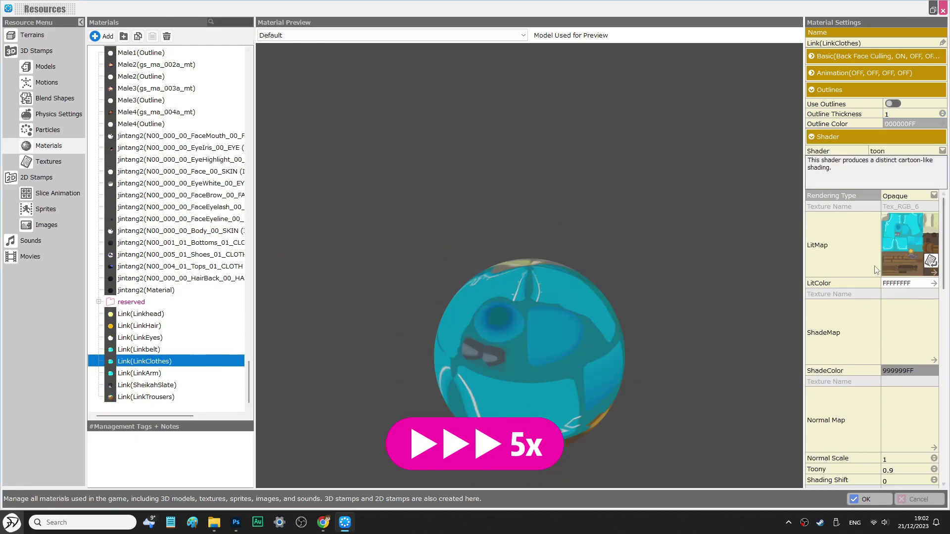
{"action": "type", "text": "1.5"}
{"action": "key", "text": "Return"}
{"action": "left_click", "coordinate": [911, 124]}
{"action": "left_click", "coordinate": [931, 334]}
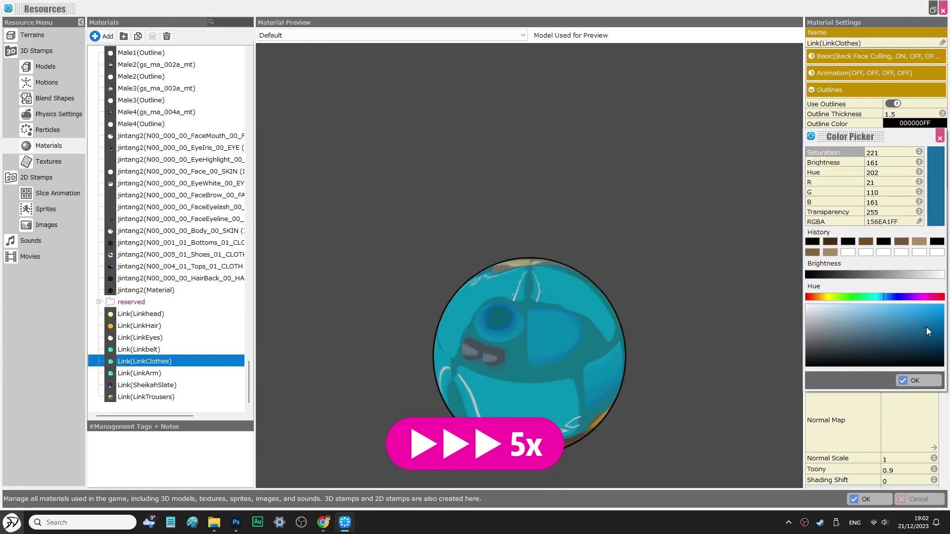
{"action": "left_click", "coordinate": [882, 299]}
{"action": "left_click", "coordinate": [916, 379]}
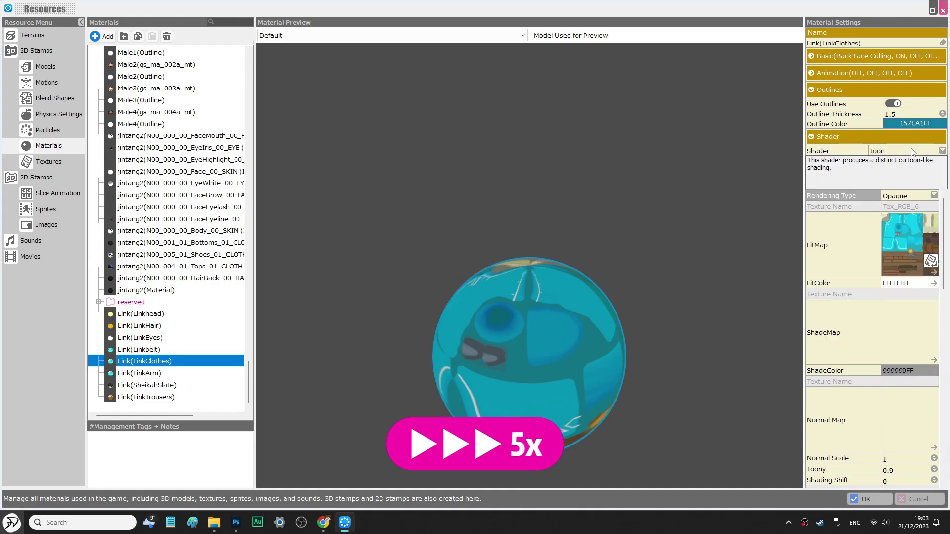
Open the outline color of the Link(LinkArm) material for editing
{"action": "left_click", "coordinate": [139, 373]}
{"action": "left_click", "coordinate": [915, 123]}
Adjust the outline thickness of the Link(SheikahSlate) material and give it a very dark yellow-brown outline color
{"action": "left_click", "coordinate": [147, 409]}
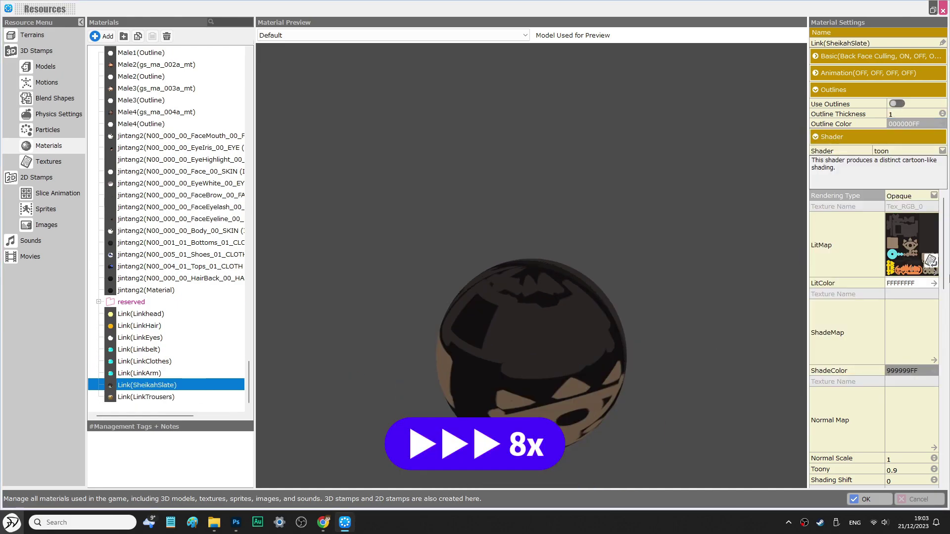
{"action": "double_click", "coordinate": [898, 114]}
{"action": "left_click", "coordinate": [915, 123]}
{"action": "left_click", "coordinate": [830, 299]}
{"action": "left_click", "coordinate": [919, 345]}
{"action": "left_click", "coordinate": [905, 351]}
{"action": "left_click", "coordinate": [911, 379]}
{"action": "scroll", "coordinate": [531, 317], "scroll_direction": "up", "scroll_amount": 3}
{"action": "right_click_drag", "start_coordinate": [494, 337], "coordinate": [609, 326]}
{"action": "scroll", "coordinate": [608, 326], "scroll_direction": "down", "scroll_amount": 3}
Enable outlines on the Link(LinkTrousers) material and give it a brown outline color
{"action": "left_click", "coordinate": [146, 396]}
{"action": "left_click", "coordinate": [897, 104]}
{"action": "left_click", "coordinate": [910, 123]}
{"action": "left_click", "coordinate": [817, 296]}
{"action": "left_click", "coordinate": [898, 341]}
{"action": "left_click", "coordinate": [915, 381]}
Change the outline color of the Link(LinkTrousers) material to a dark olive tone
{"action": "left_click", "coordinate": [910, 123]}
{"action": "left_click", "coordinate": [886, 328]}
{"action": "left_click", "coordinate": [824, 296]}
{"action": "left_click", "coordinate": [881, 336]}
{"action": "left_click", "coordinate": [915, 380]}
{"action": "left_click", "coordinate": [915, 124]}
{"action": "left_click", "coordinate": [881, 347]}
{"action": "left_click", "coordinate": [915, 381]}
Set the Link(LinkTrousers) outline thickness to 1.5 and select all Link materials from Link(Linkhead) through Link(LinkTrousers)
{"action": "double_click", "coordinate": [899, 114]}
{"action": "type", "text": "1.5"}
{"action": "left_click", "coordinate": [140, 313], "text": "shift"}
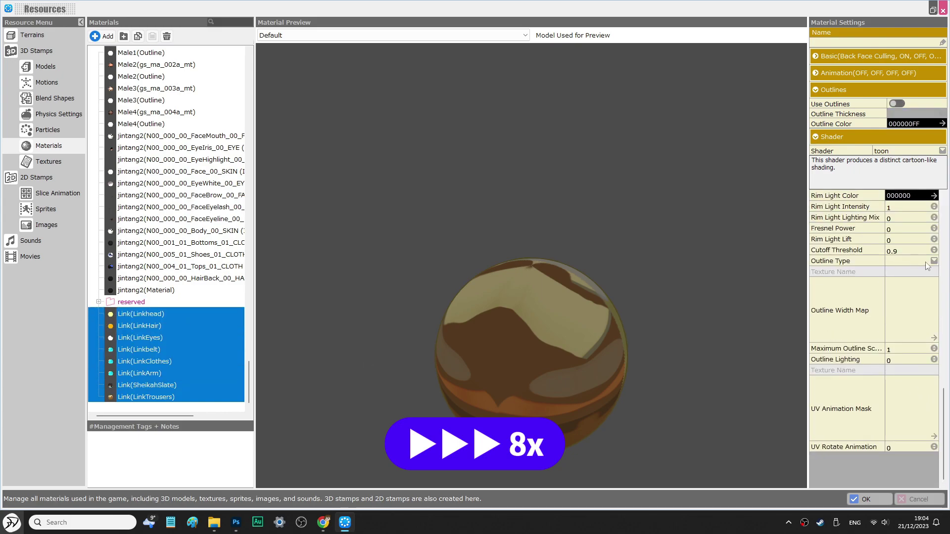
Examine the colored outlines on the Link 3D stamp from behind, from the front and up close
{"action": "left_click", "coordinate": [36, 50]}
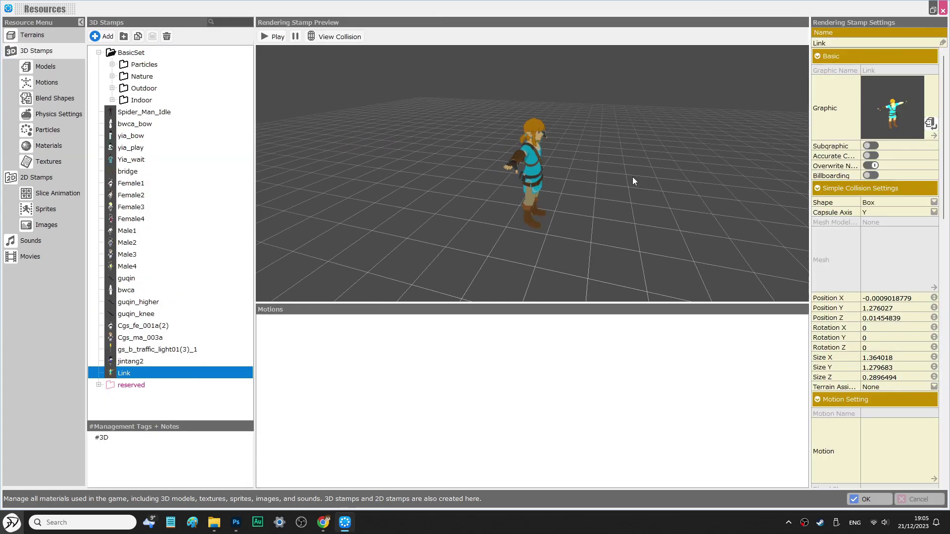
{"action": "middle_click_drag", "start_coordinate": [632, 177], "coordinate": [627, 252]}
{"action": "scroll", "coordinate": [646, 182], "scroll_direction": "up", "scroll_amount": 5}
{"action": "scroll", "coordinate": [644, 183], "scroll_direction": "down", "scroll_amount": 3}
{"action": "left_click_drag", "start_coordinate": [626, 252], "coordinate": [635, 248]}
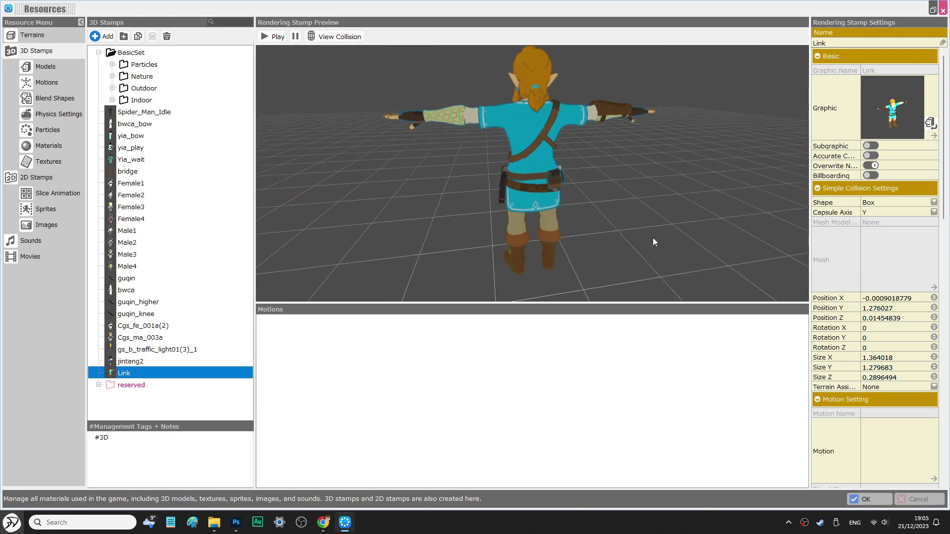
{"action": "left_click_drag", "start_coordinate": [653, 237], "coordinate": [783, 227]}
{"action": "scroll", "coordinate": [586, 148], "scroll_direction": "up", "scroll_amount": 4}
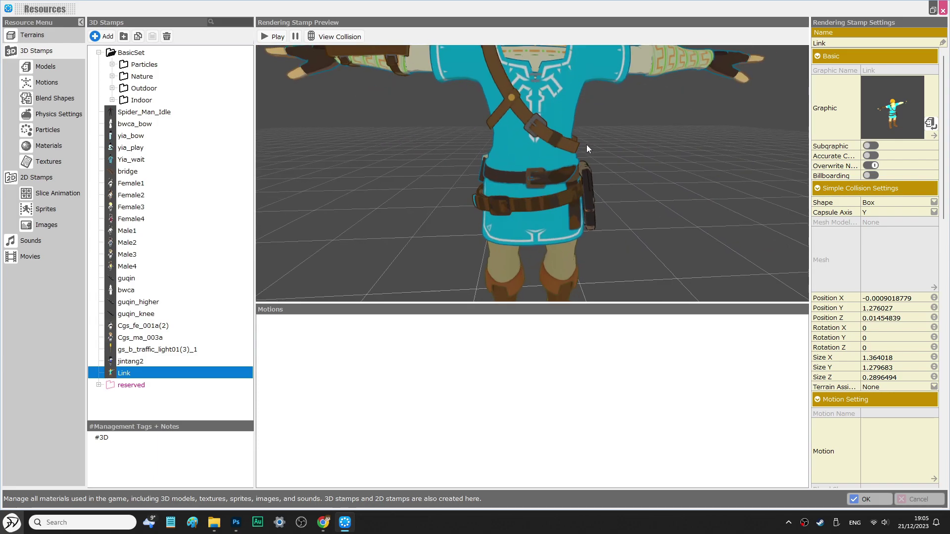
{"action": "scroll", "coordinate": [586, 148], "scroll_direction": "down", "scroll_amount": 2}
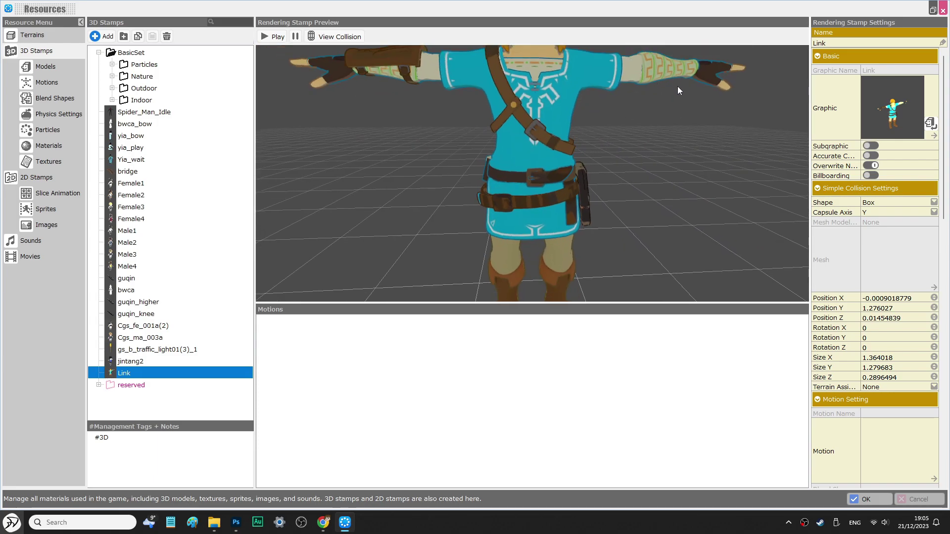
{"action": "scroll", "coordinate": [701, 90], "scroll_direction": "down", "scroll_amount": 2}
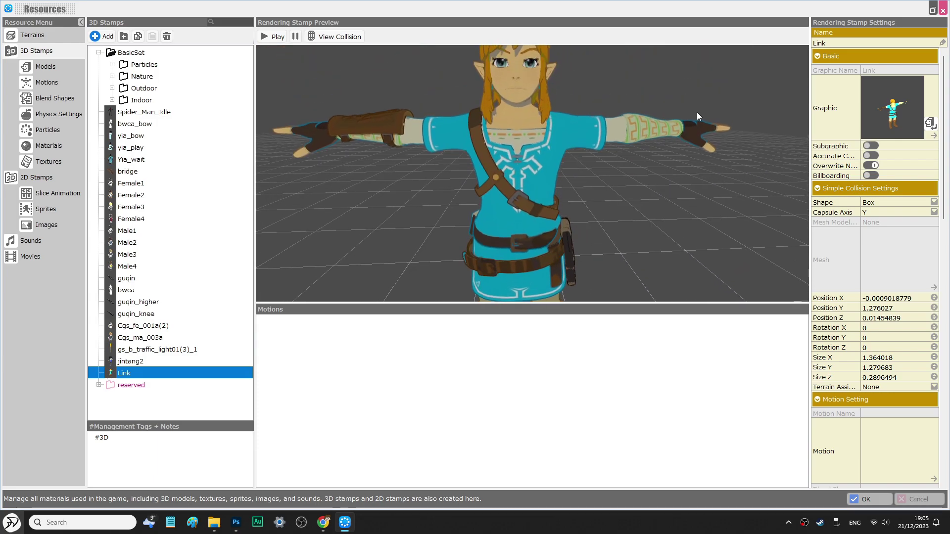
Change the outline color of the Link(LinkClothes) material to the muted grey-green 607D76FF
{"action": "left_click", "coordinate": [48, 145]}
{"action": "scroll", "coordinate": [148, 366], "scroll_direction": "down", "scroll_amount": 2}
{"action": "left_click", "coordinate": [143, 359]}
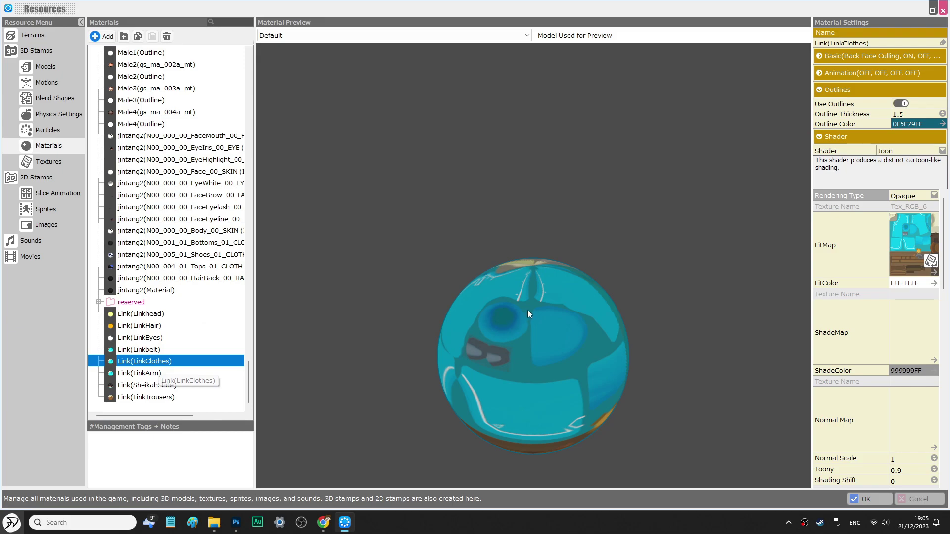
{"action": "left_click", "coordinate": [917, 124]}
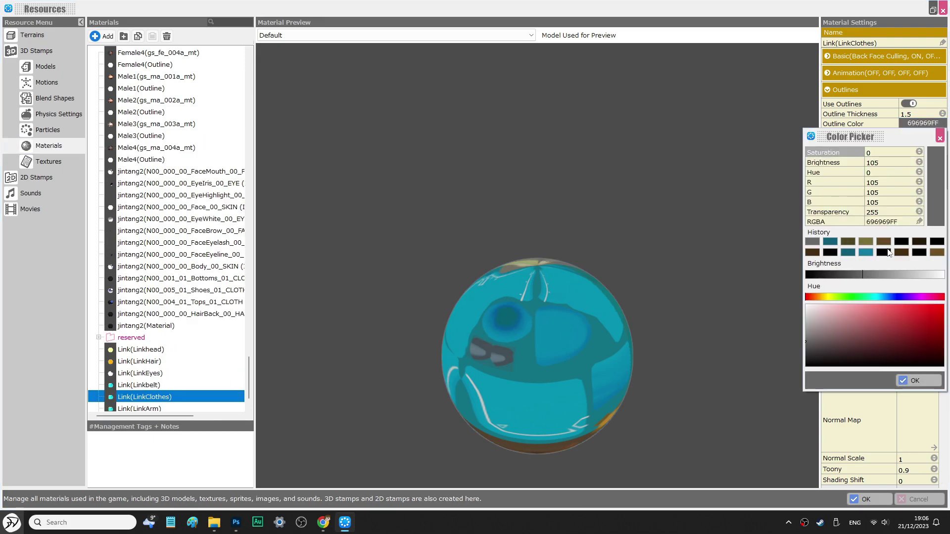
{"action": "left_click", "coordinate": [872, 297]}
{"action": "left_click", "coordinate": [838, 338]}
{"action": "left_click", "coordinate": [914, 382]}
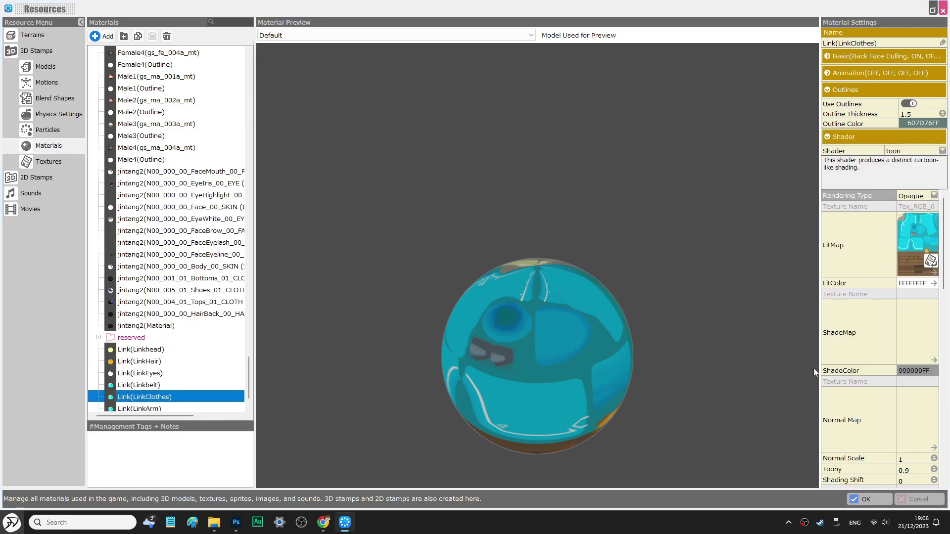
{"action": "left_click", "coordinate": [917, 126]}
{"action": "left_click", "coordinate": [915, 380]}
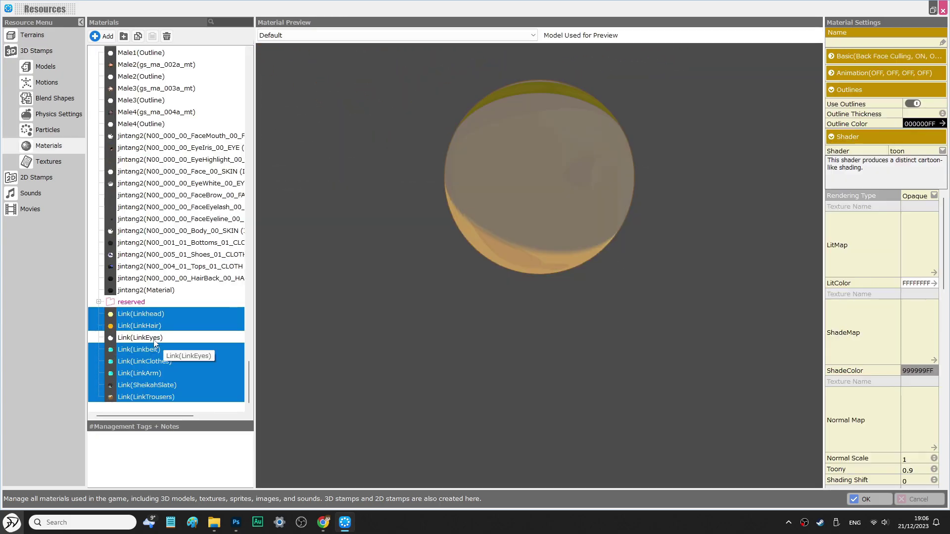
Move the Link(LinkEyes) material above Link(Linkhead) and select the other Link materials from Link(Linkhead) through Link(LinkTrousers)
{"action": "left_click", "coordinate": [113, 340]}
{"action": "left_click_drag", "start_coordinate": [119, 315], "coordinate": [120, 317]}
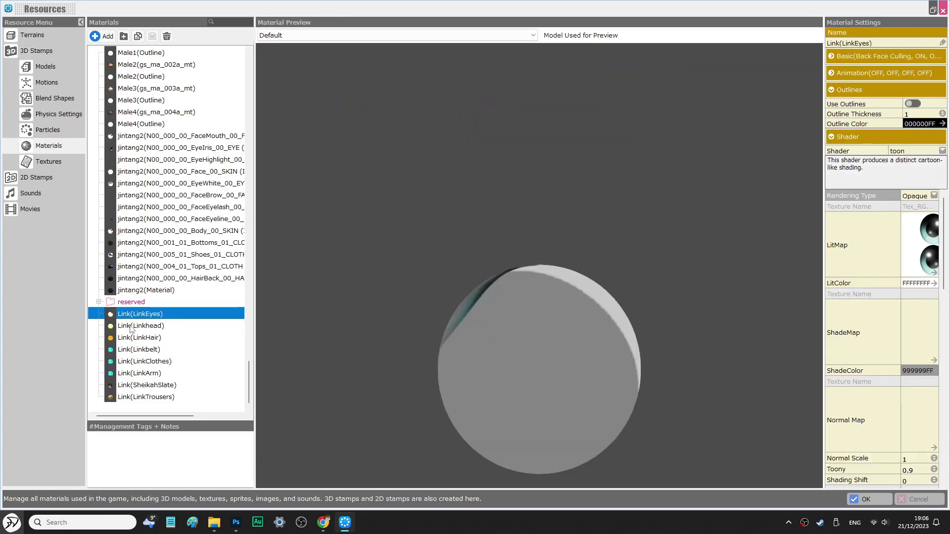
{"action": "left_click", "coordinate": [132, 328]}
{"action": "left_click", "coordinate": [150, 397], "text": "shift"}
Assign the local file cel-shading.jpg from the textures folder as the Matcap of the selected Link materials
{"action": "scroll", "coordinate": [943, 418], "scroll_direction": "down", "scroll_amount": 10}
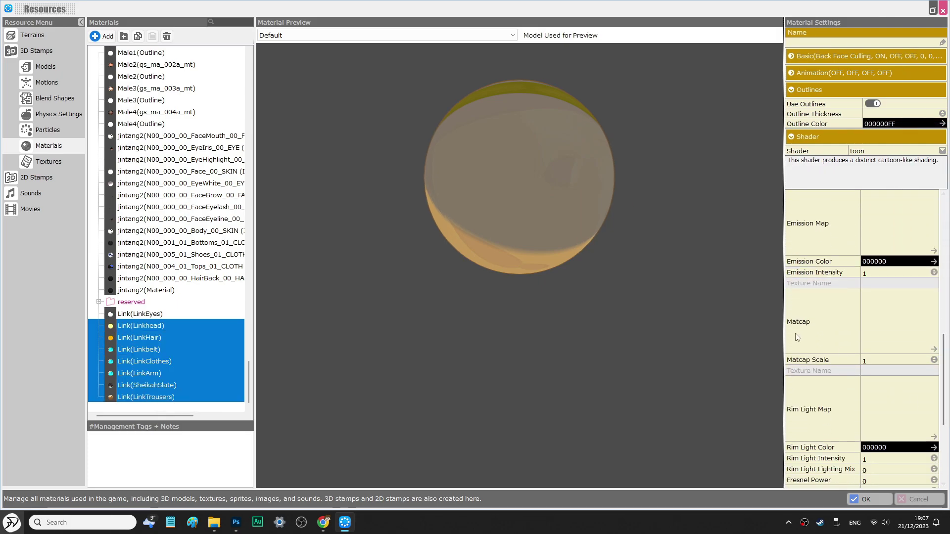
{"action": "left_click", "coordinate": [871, 337]}
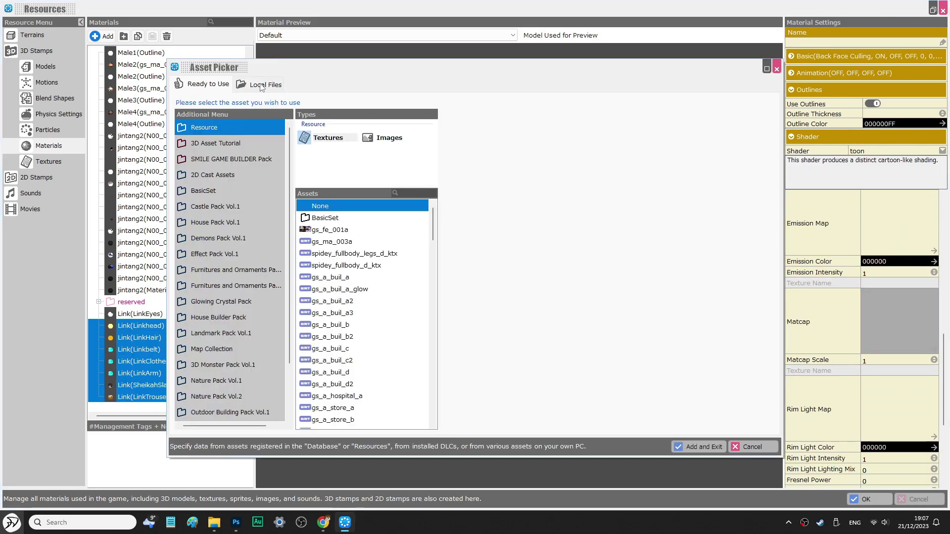
{"action": "left_click", "coordinate": [261, 86]}
{"action": "left_click", "coordinate": [416, 158]}
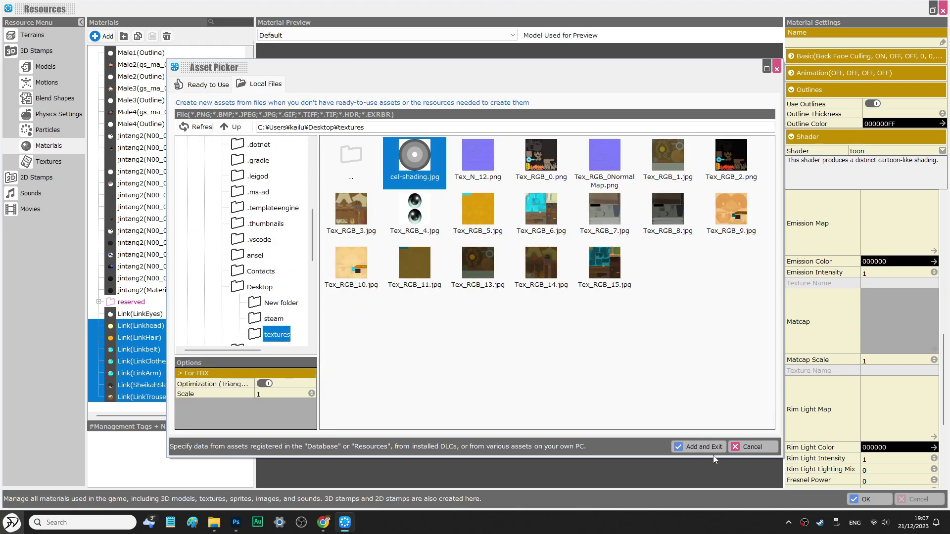
{"action": "key", "text": "Return"}
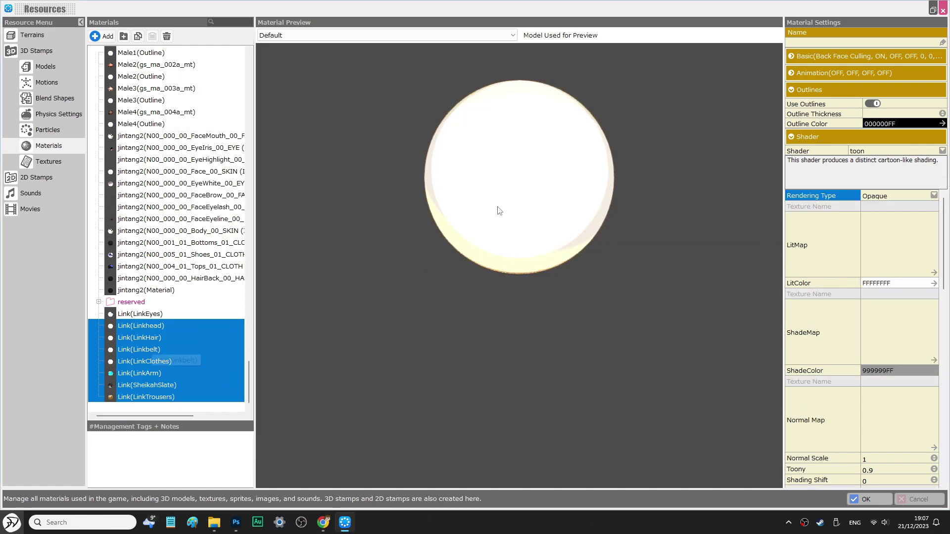
Set the Matcap Scale of the selected Link materials to 0.03 and inspect the shading on the Link 3D stamp
{"action": "left_click_drag", "start_coordinate": [574, 257], "coordinate": [569, 192]}
{"action": "left_click_drag", "start_coordinate": [550, 372], "coordinate": [571, 470]}
{"action": "scroll", "coordinate": [909, 336], "scroll_direction": "down", "scroll_amount": 10}
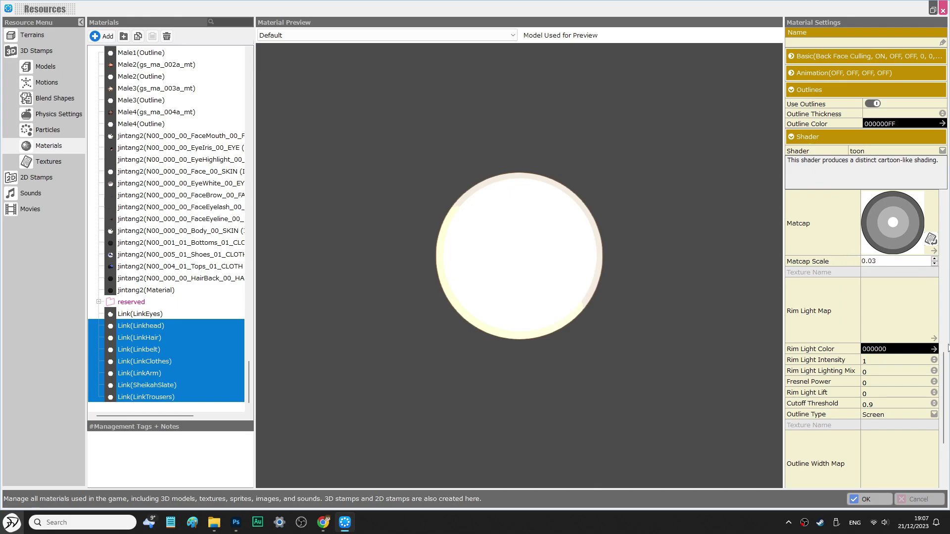
{"action": "key", "text": "Return"}
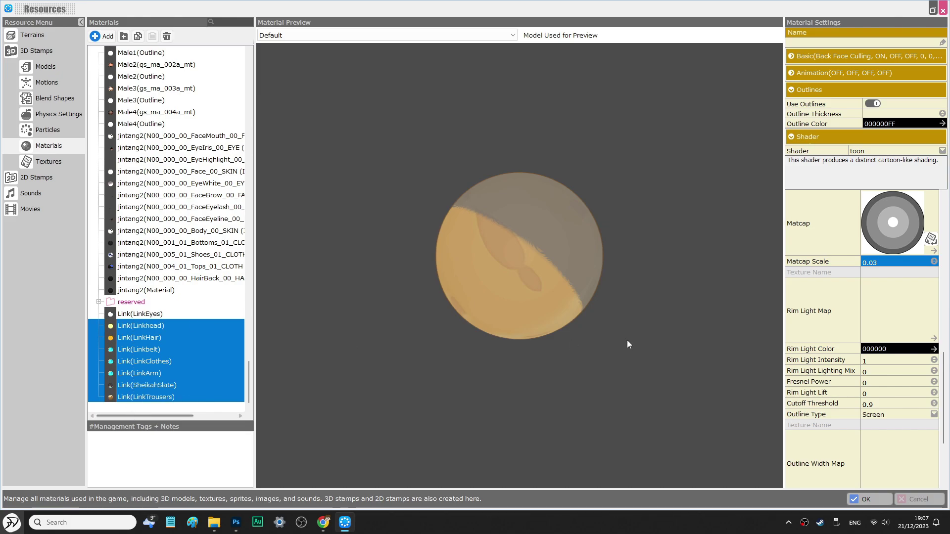
{"action": "left_click_drag", "start_coordinate": [666, 339], "coordinate": [551, 164]}
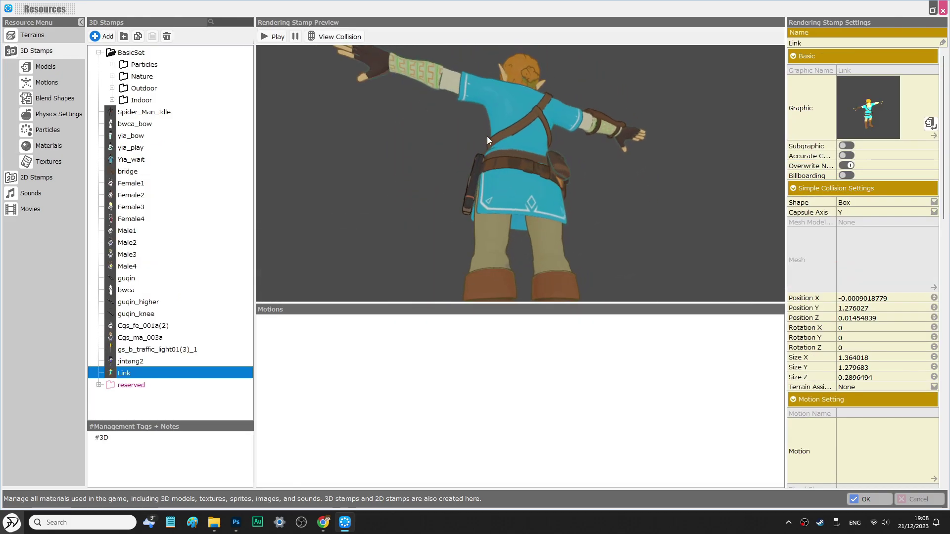
{"action": "left_click_drag", "start_coordinate": [486, 135], "coordinate": [441, 118]}
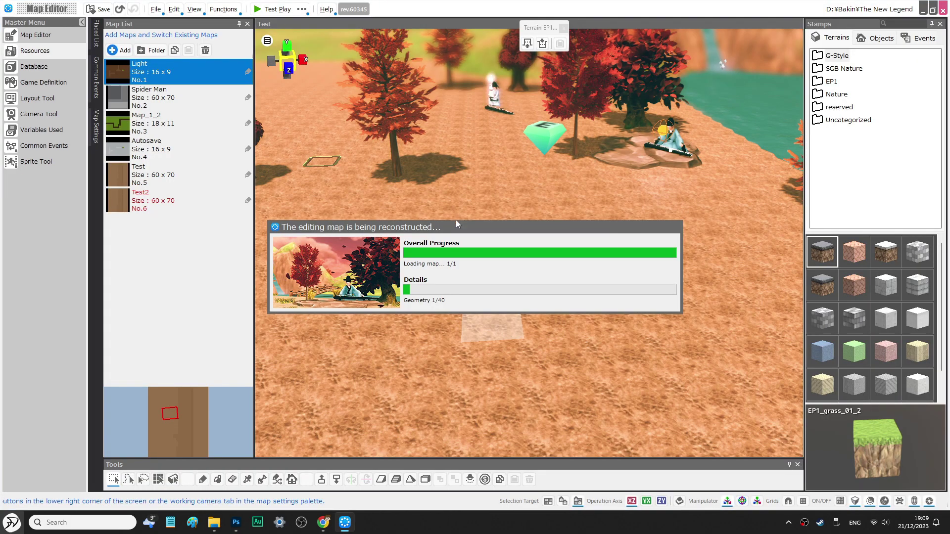
Place the uncategorized Link object on the Test map at X 20, Z 30 and inspect it up close
{"action": "left_click", "coordinate": [877, 40]}
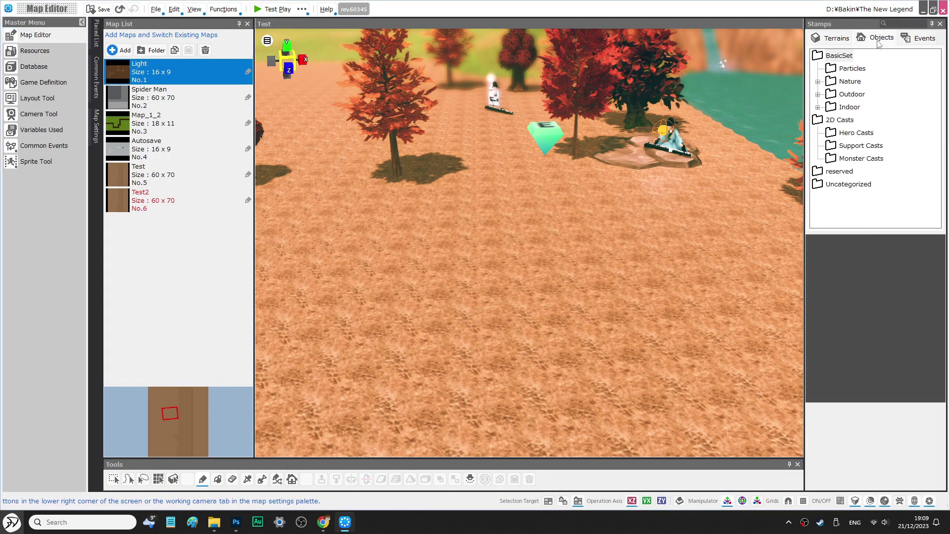
{"action": "left_click", "coordinate": [860, 184]}
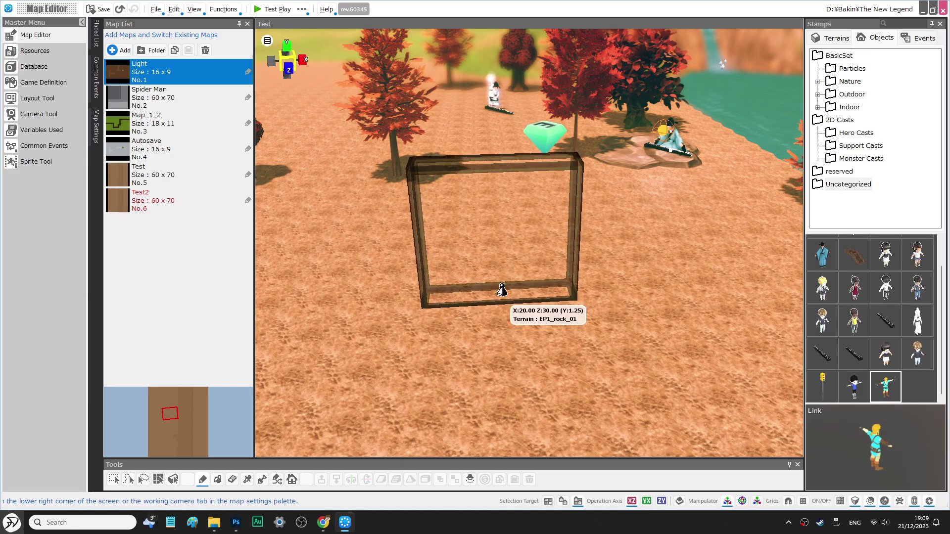
{"action": "left_click", "coordinate": [503, 291]}
{"action": "scroll", "coordinate": [643, 270], "scroll_direction": "up", "scroll_amount": 3}
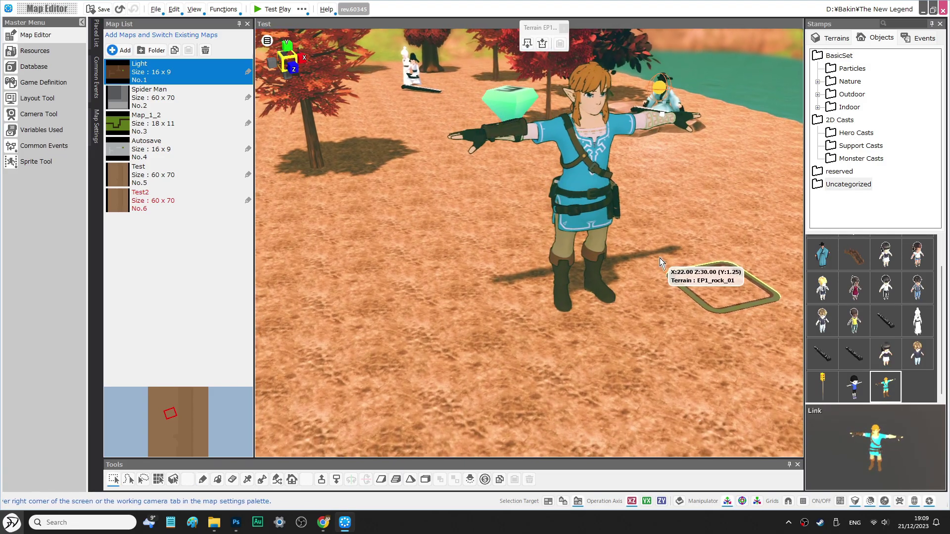
{"action": "scroll", "coordinate": [643, 223], "scroll_direction": "up", "scroll_amount": 3}
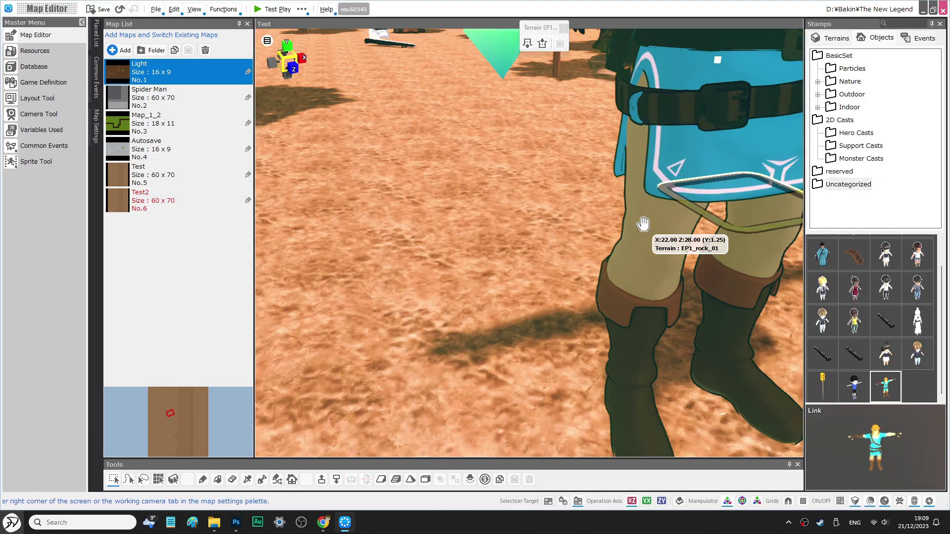
{"action": "scroll", "coordinate": [643, 223], "scroll_direction": "down", "scroll_amount": 2}
{"action": "middle_click_drag", "start_coordinate": [649, 228], "coordinate": [665, 247]}
{"action": "scroll", "coordinate": [662, 252], "scroll_direction": "down", "scroll_amount": 3}
Try deeptone_lut as the LUT of the map's Scorching sun_0 rendering preset and settle on ContrastStrength1_lut
{"action": "left_click", "coordinate": [96, 126]}
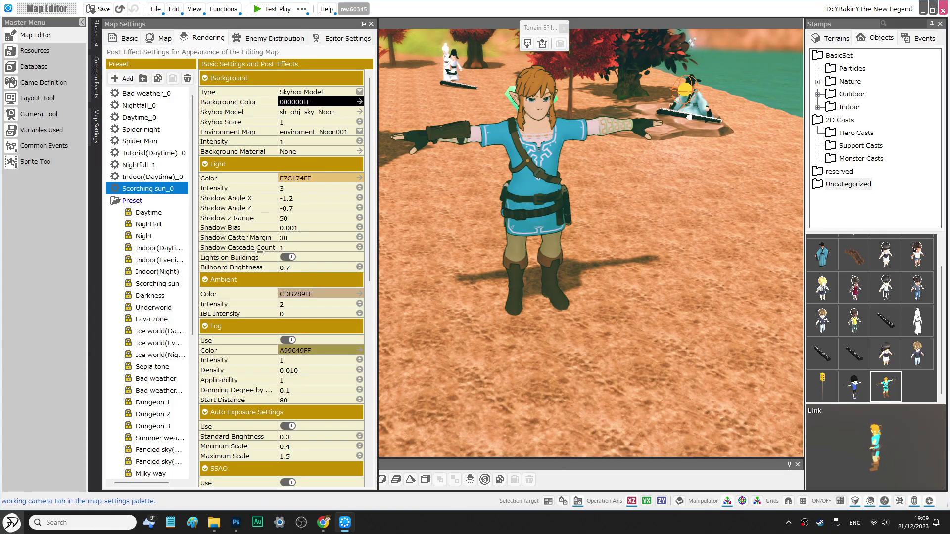
{"action": "scroll", "coordinate": [262, 256], "scroll_direction": "down", "scroll_amount": 8}
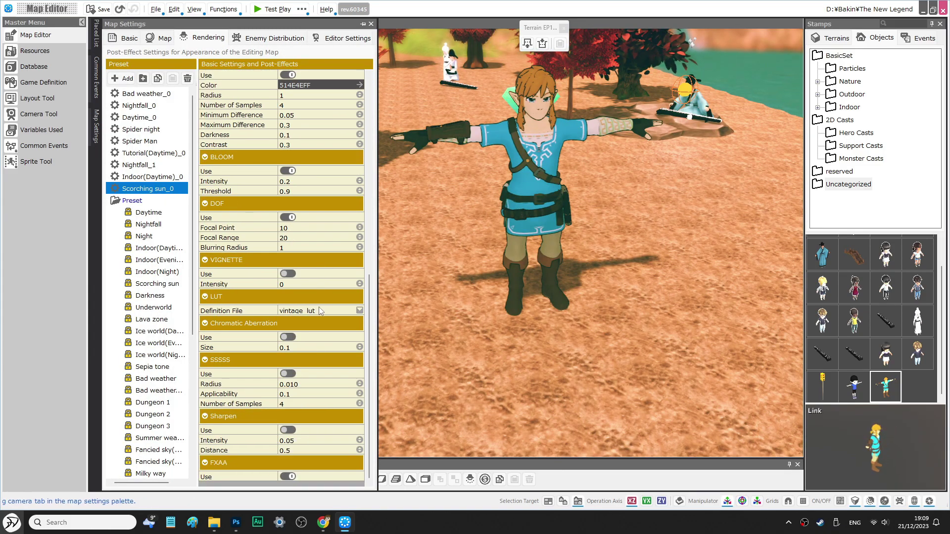
{"action": "left_click", "coordinate": [359, 311]}
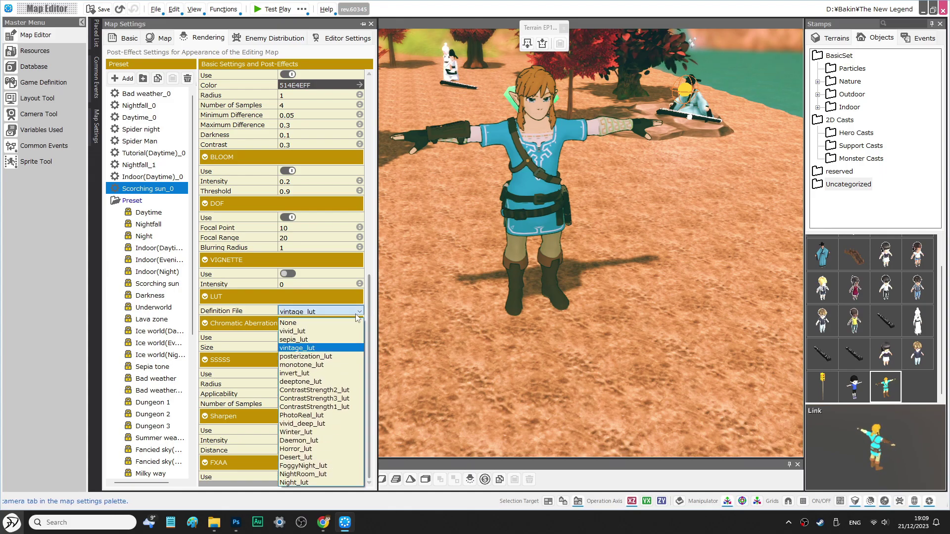
{"action": "left_click", "coordinate": [313, 382]}
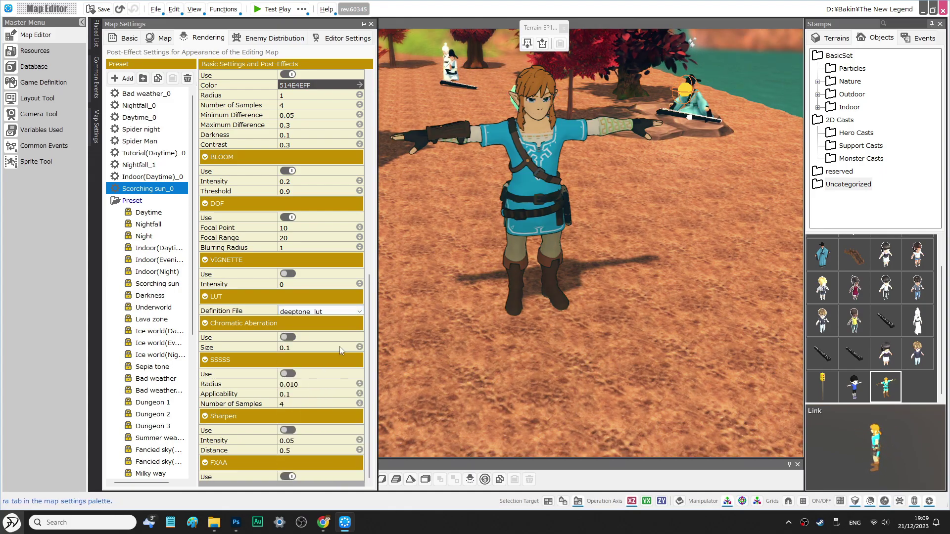
{"action": "left_click", "coordinate": [327, 314]}
{"action": "left_click", "coordinate": [319, 406]}
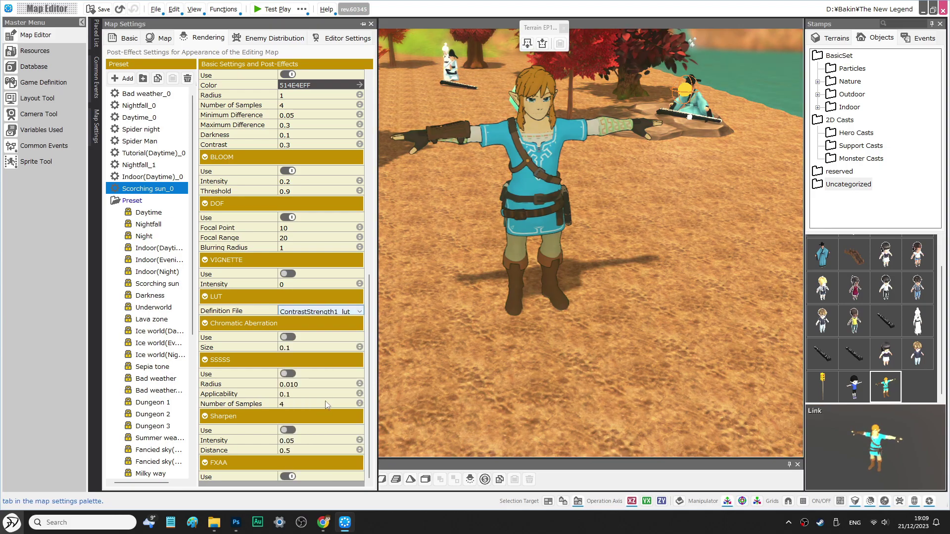
{"action": "middle_click_drag", "start_coordinate": [473, 321], "coordinate": [565, 350]}
{"action": "left_click", "coordinate": [555, 304]}
{"action": "scroll", "coordinate": [554, 304], "scroll_direction": "down", "scroll_amount": 3}
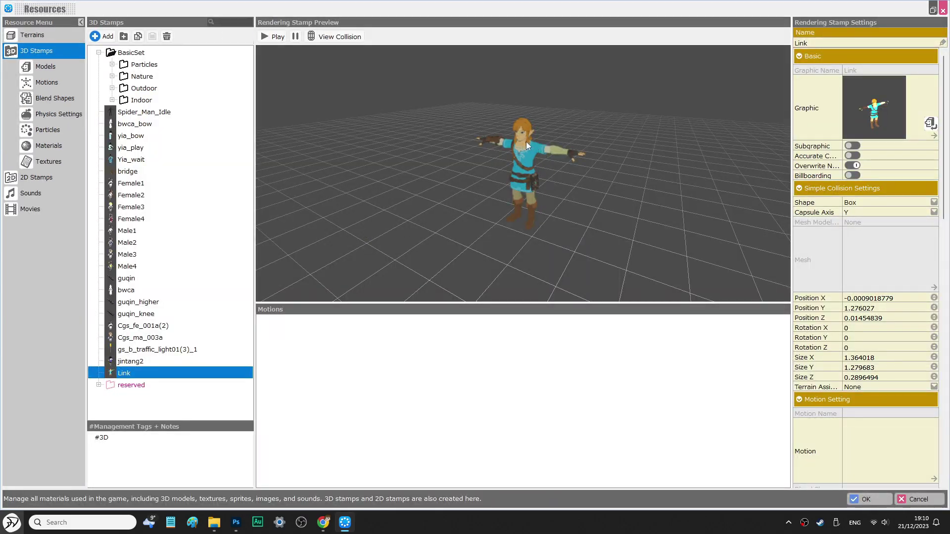
Import the local file Link_Mot.exrbr from the Desktop as a new motion set in Resources
{"action": "mouse_move", "coordinate": [548, 178]}
{"action": "middle_mouse_down"}
{"action": "mouse_move", "coordinate": [600, 164]}
{"action": "mouse_move", "coordinate": [574, 189]}
{"action": "mouse_move", "coordinate": [551, 180]}
{"action": "middle_mouse_up"}
{"action": "left_click", "coordinate": [45, 80]}
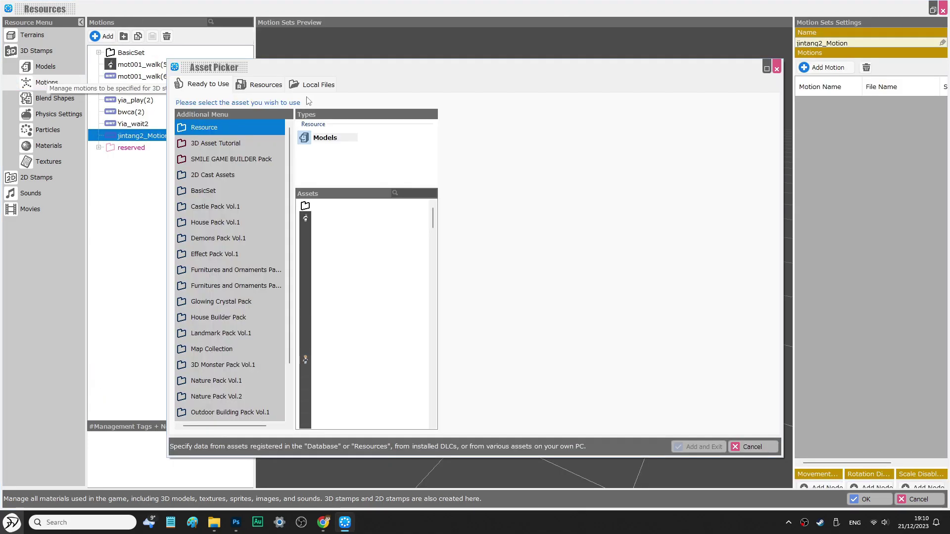
{"action": "left_click", "coordinate": [312, 85]}
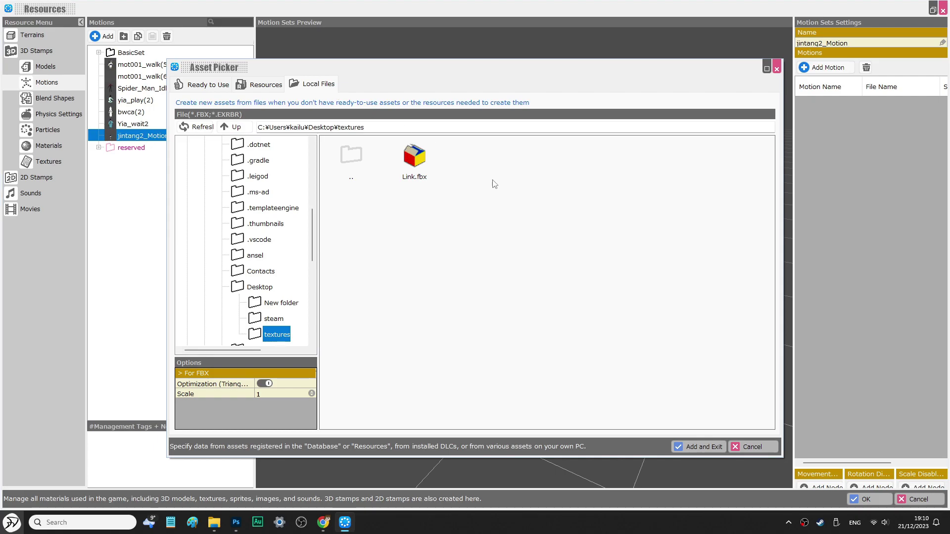
{"action": "scroll", "coordinate": [247, 198], "scroll_direction": "up", "scroll_amount": 5}
{"action": "left_click", "coordinate": [194, 148]}
{"action": "left_click", "coordinate": [418, 157]}
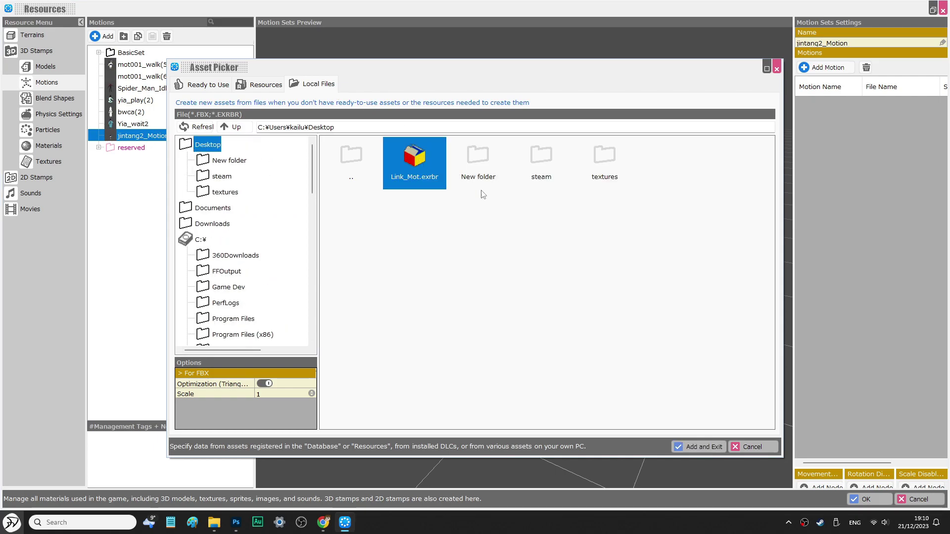
{"action": "left_click", "coordinate": [698, 447]}
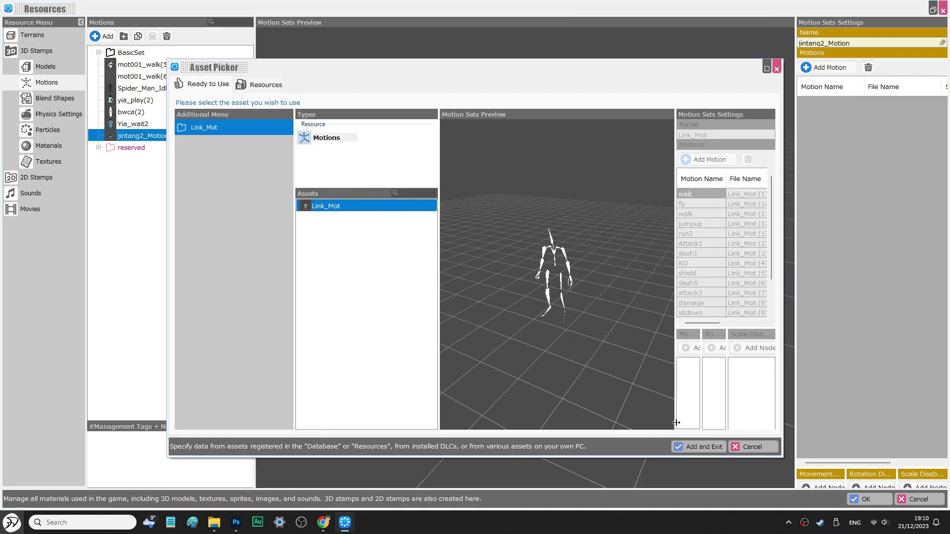
{"action": "left_click", "coordinate": [690, 446]}
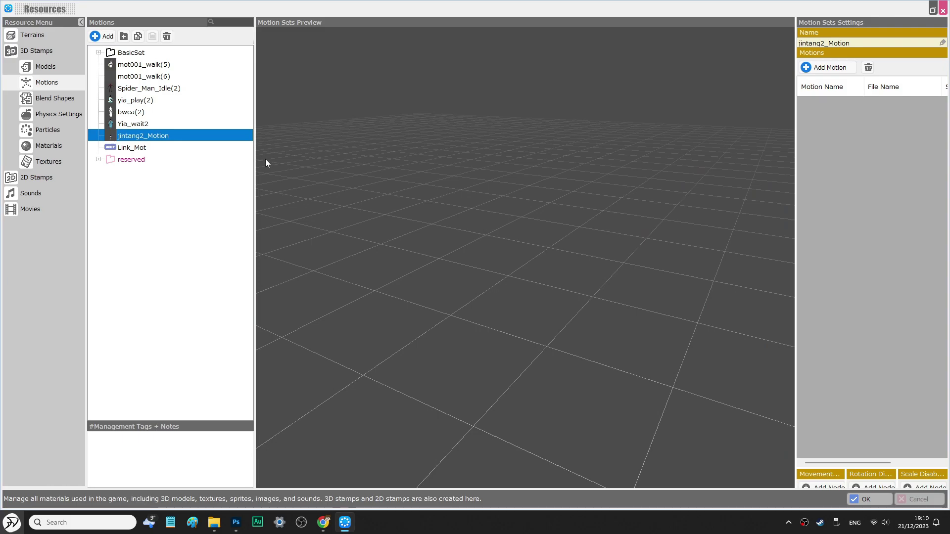
Assign the Link_Mot motion set to the Link 3D stamp and inspect the model in the preview
{"action": "left_click", "coordinate": [155, 147]}
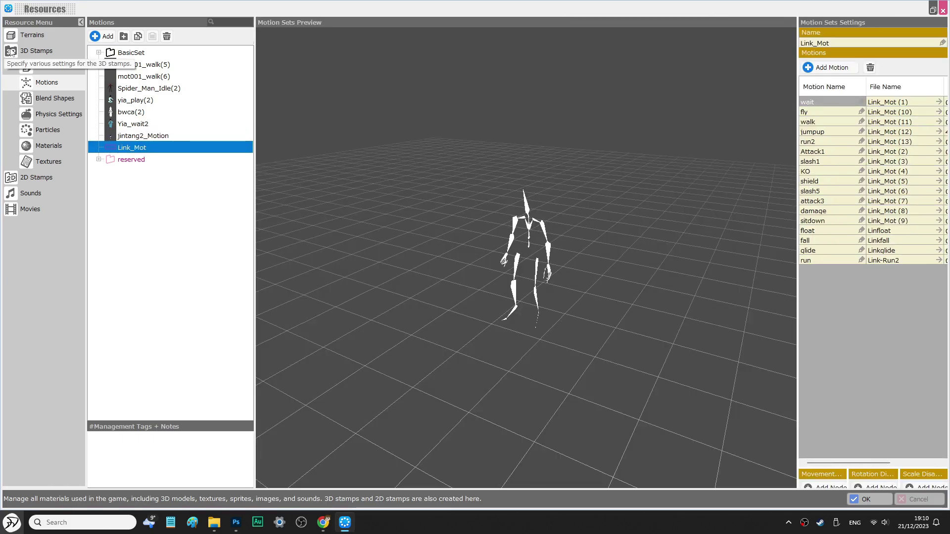
{"action": "left_click", "coordinate": [11, 51]}
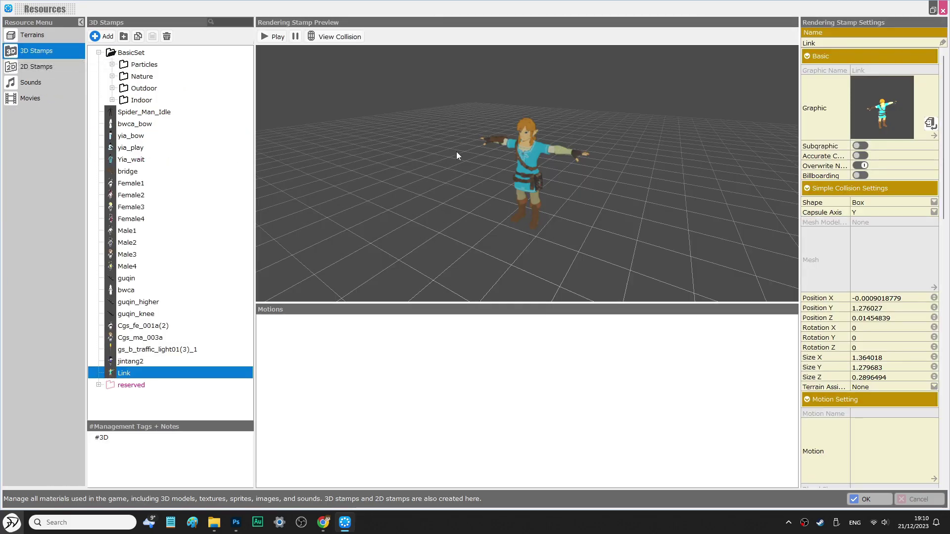
{"action": "scroll", "coordinate": [689, 210], "scroll_direction": "up", "scroll_amount": 5}
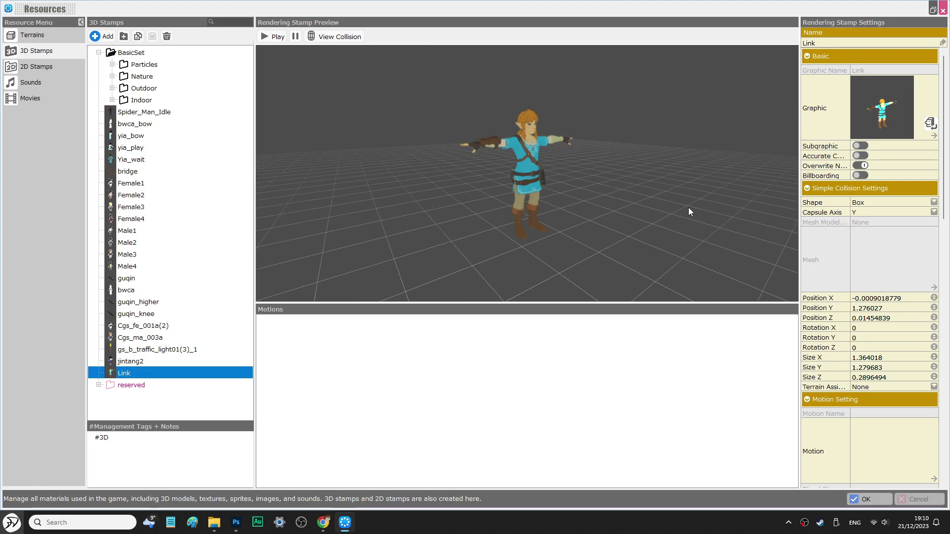
{"action": "left_click", "coordinate": [923, 465]}
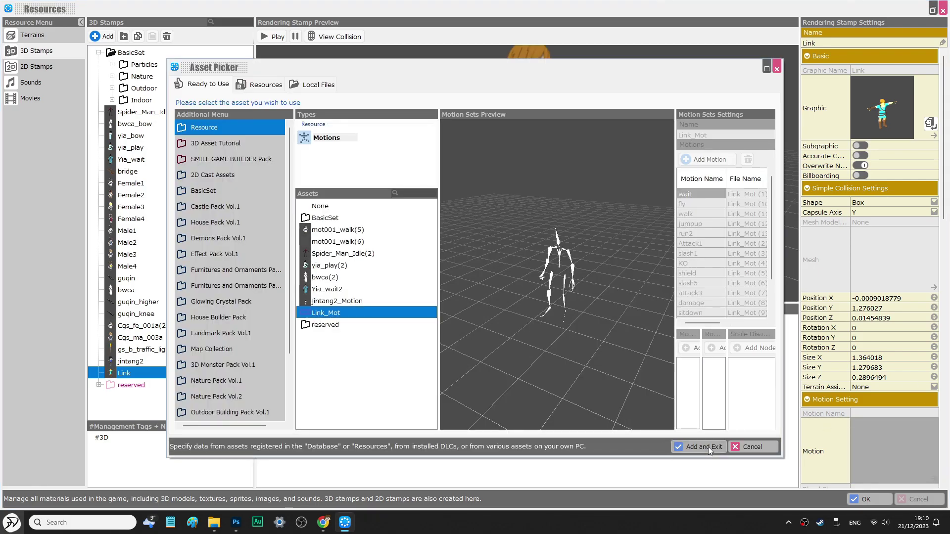
{"action": "left_click", "coordinate": [709, 450]}
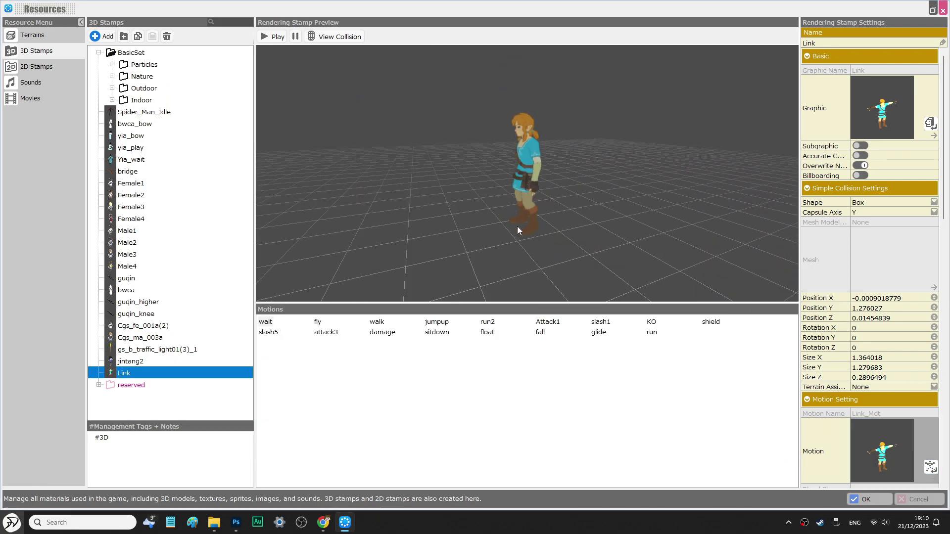
{"action": "middle_click_drag", "start_coordinate": [515, 227], "coordinate": [535, 227]}
{"action": "scroll", "coordinate": [587, 177], "scroll_direction": "up", "scroll_amount": 5}
{"action": "middle_click_drag", "start_coordinate": [586, 177], "coordinate": [608, 183]}
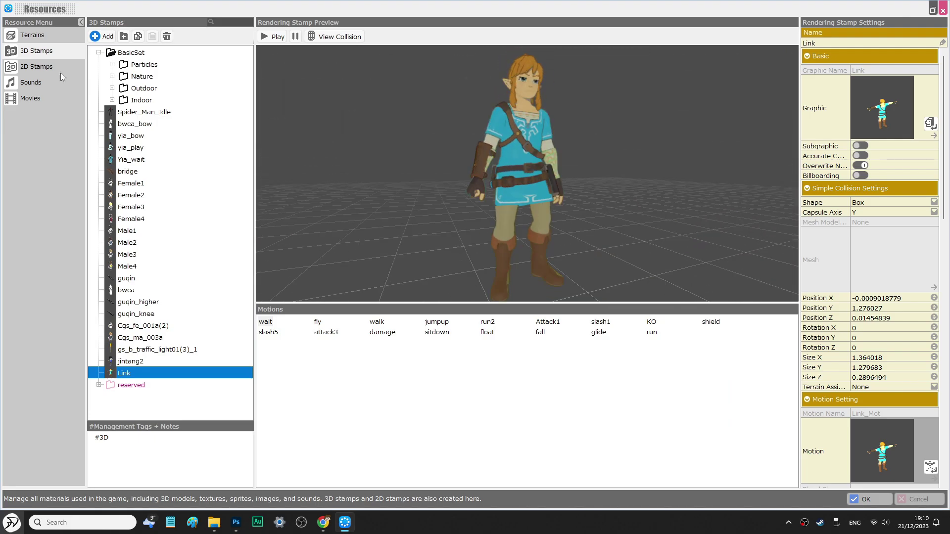
Assign the local file Tex_RGB_9.jpg from the textures folder as the ShadeMap of the Link(Linkhead) material
{"action": "left_click", "coordinate": [18, 54]}
{"action": "left_click", "coordinate": [46, 146]}
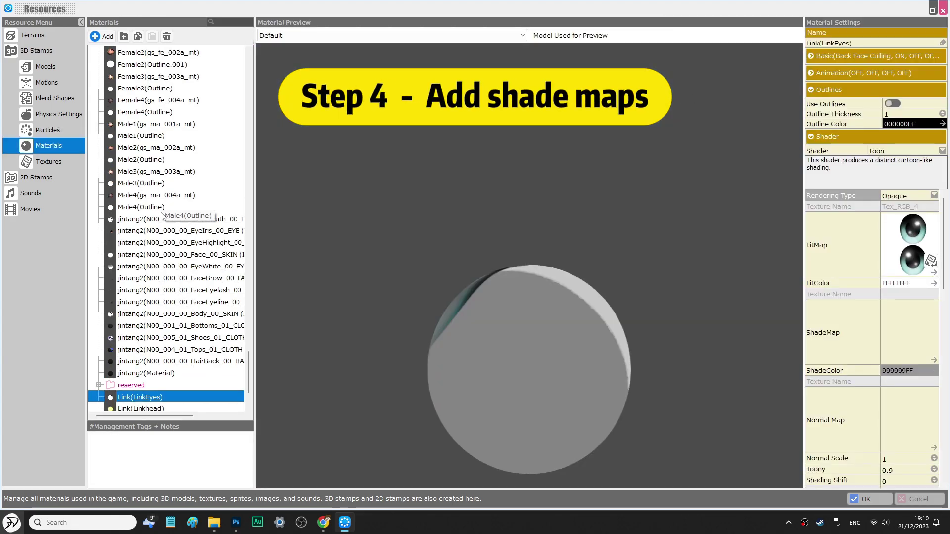
{"action": "scroll", "coordinate": [193, 322], "scroll_direction": "down", "scroll_amount": 3}
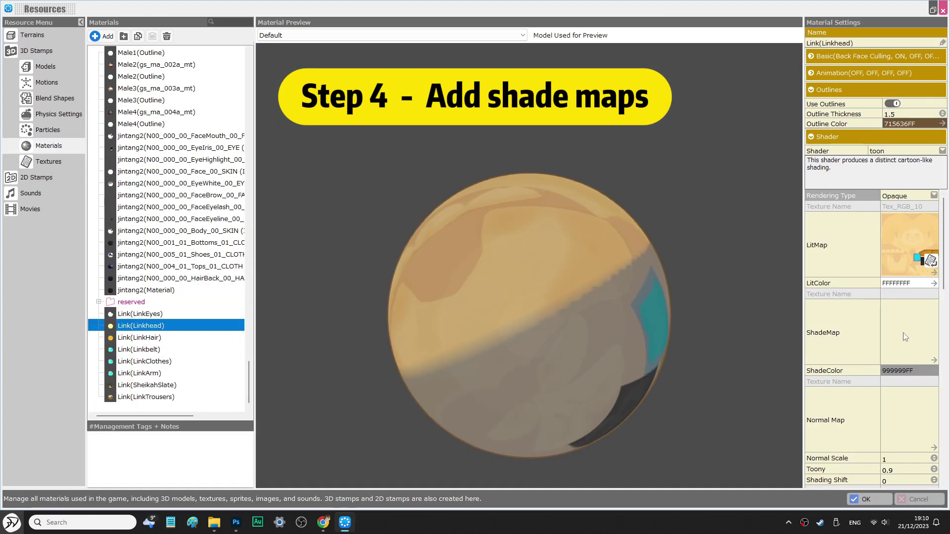
{"action": "left_click", "coordinate": [903, 335]}
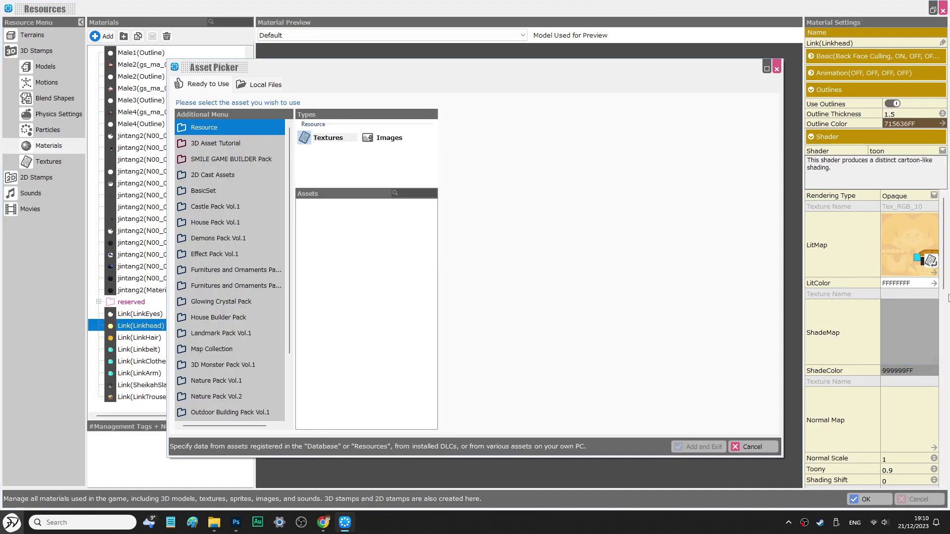
{"action": "left_click", "coordinate": [260, 84]}
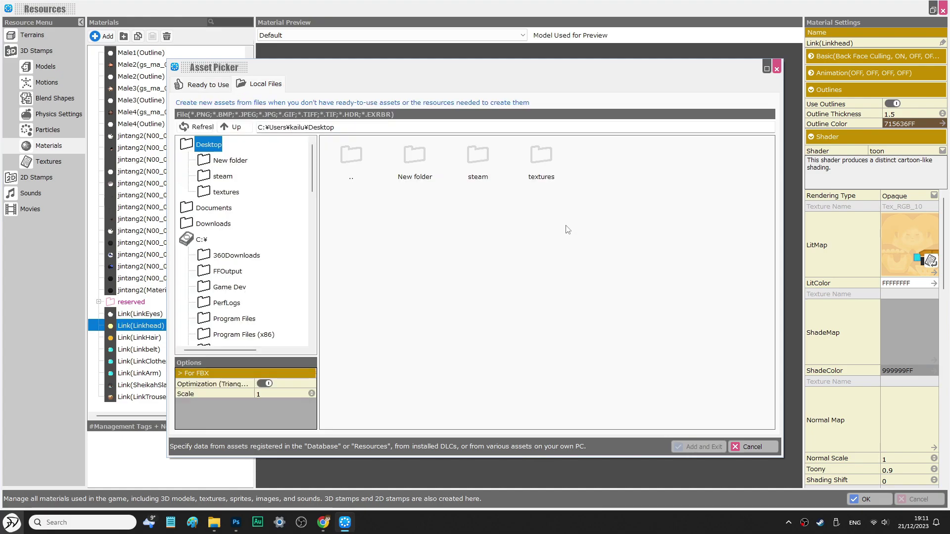
{"action": "double_click", "coordinate": [539, 161]}
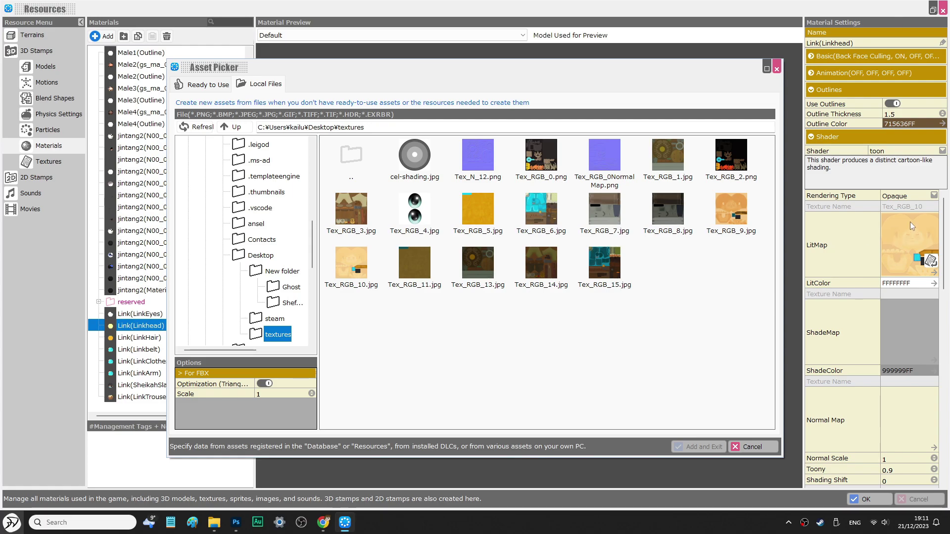
{"action": "left_click", "coordinate": [732, 207]}
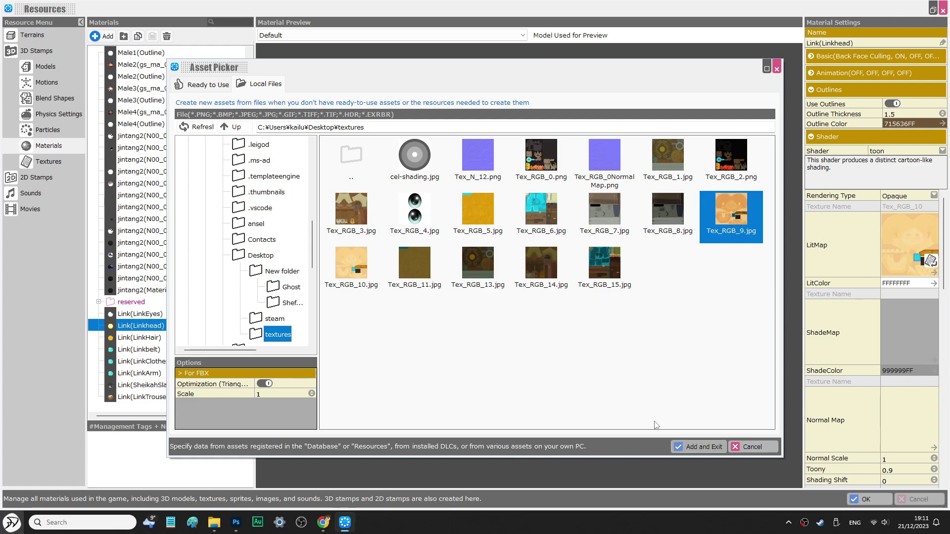
{"action": "left_click", "coordinate": [699, 447]}
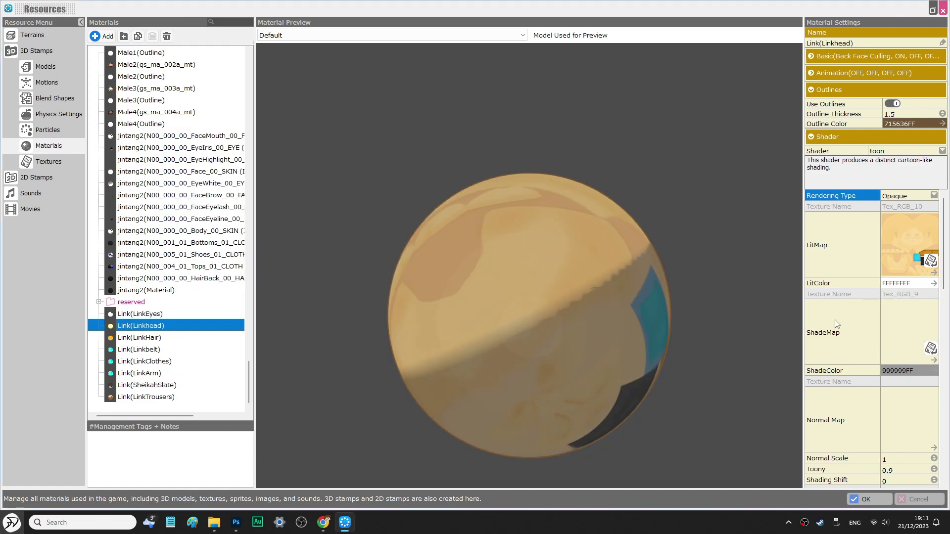
{"action": "left_click", "coordinate": [141, 338]}
{"action": "left_click", "coordinate": [142, 325]}
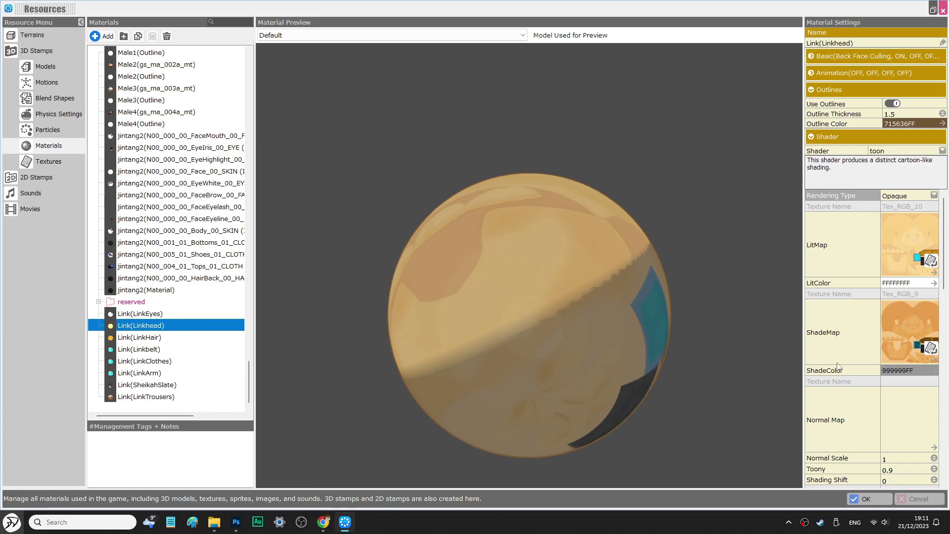
Set the ShadeColor of the Link(Linkhead) material to a much darker, near-black tone
{"action": "left_click", "coordinate": [867, 374]}
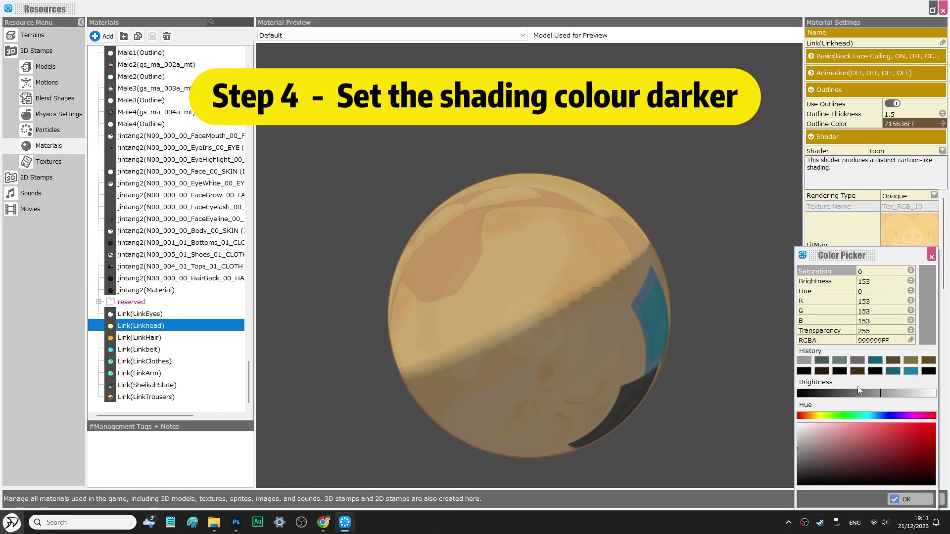
{"action": "left_click", "coordinate": [829, 445]}
{"action": "mouse_move", "coordinate": [829, 446]}
{"action": "left_mouse_down"}
{"action": "mouse_move", "coordinate": [782, 476]}
{"action": "mouse_move", "coordinate": [794, 481]}
{"action": "left_mouse_up"}
{"action": "left_click", "coordinate": [906, 499]}
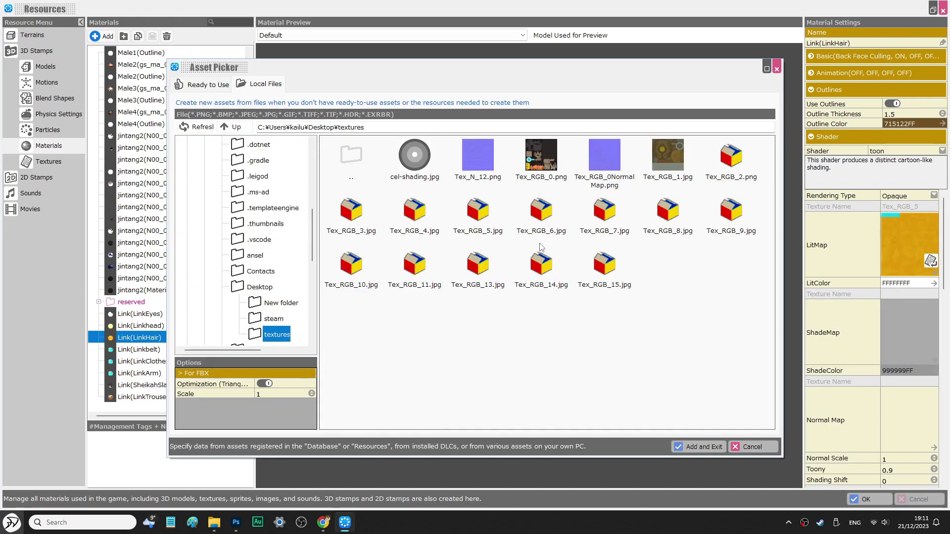
Assign Tex_RGB_11.jpg as the ShadeMap of the Link(LinkHair) material and darken its ShadeColor
{"action": "double_click", "coordinate": [420, 258]}
{"action": "left_click", "coordinate": [908, 370]}
{"action": "left_click_drag", "start_coordinate": [811, 458], "coordinate": [784, 473]}
{"action": "left_click", "coordinate": [897, 497]}
Assign Tex_RGB_15.jpg as the ShadeMap of the Link(Linkbelt) material and give it a dark ShadeColor from the color history
{"action": "left_click", "coordinate": [139, 349]}
{"action": "left_click", "coordinate": [901, 316]}
{"action": "left_click", "coordinate": [604, 267]}
{"action": "left_click", "coordinate": [699, 447]}
{"action": "left_click", "coordinate": [908, 371]}
{"action": "left_click", "coordinate": [825, 360]}
{"action": "left_click", "coordinate": [911, 497]}
Assign the Tex_RGB_15 texture as the ShadeMap of the Link(LinkClothes) material
{"action": "left_click", "coordinate": [144, 361]}
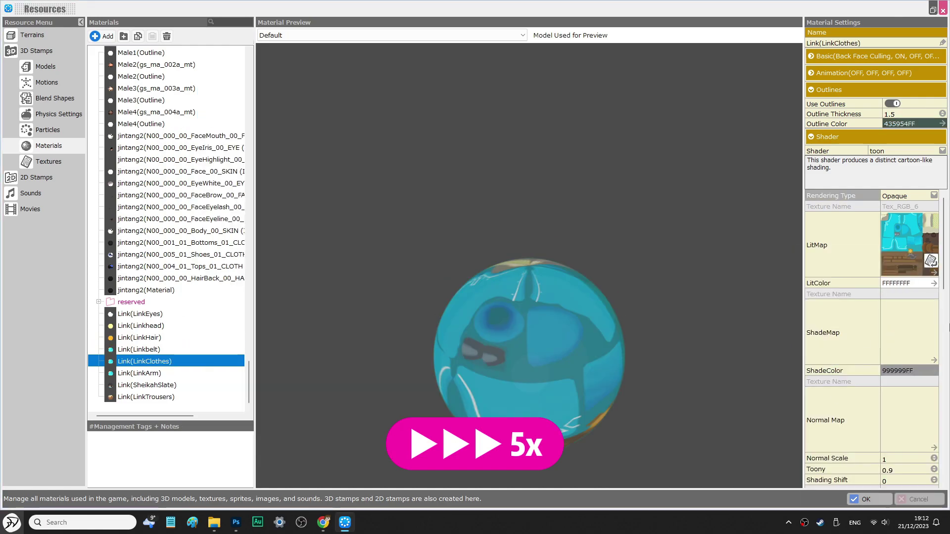
{"action": "left_click", "coordinate": [908, 330]}
{"action": "left_click", "coordinate": [605, 267]}
{"action": "left_click", "coordinate": [699, 447]}
{"action": "left_click", "coordinate": [453, 290]}
{"action": "left_click", "coordinate": [908, 331]}
{"action": "scroll", "coordinate": [356, 307], "scroll_direction": "down", "scroll_amount": 10}
{"action": "left_click", "coordinate": [347, 301]}
{"action": "left_click", "coordinate": [698, 447]}
{"action": "left_click", "coordinate": [139, 373]}
{"action": "left_click", "coordinate": [149, 362]}
Set the ShadeColor of the Link(LinkClothes) material to a dark tone from the color history
{"action": "left_click", "coordinate": [908, 371]}
{"action": "left_click", "coordinate": [825, 361]}
{"action": "left_click", "coordinate": [909, 498]}
Assign an already imported texture as the ShadeMap of the Link(LinkArm) material
{"action": "left_click", "coordinate": [139, 373]}
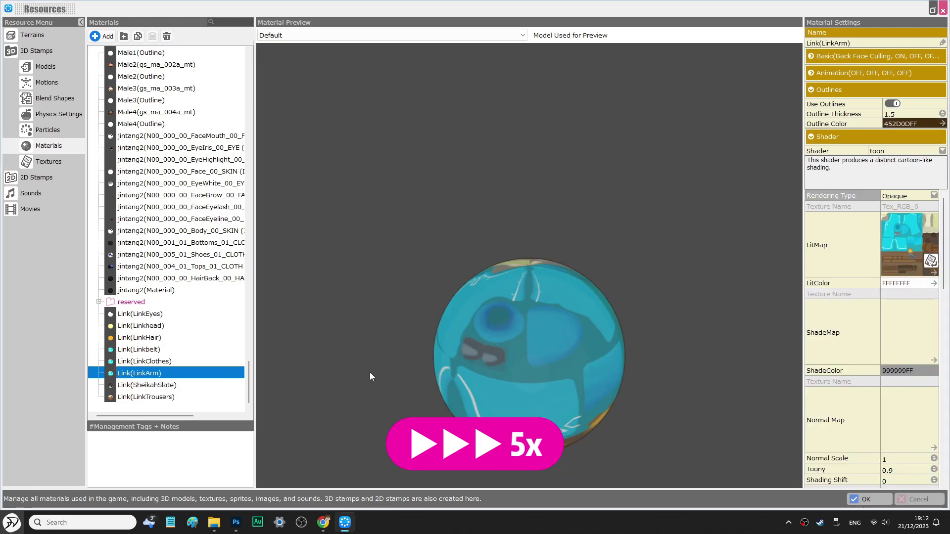
{"action": "left_click", "coordinate": [908, 330]}
{"action": "scroll", "coordinate": [351, 281], "scroll_direction": "down", "scroll_amount": 10}
{"action": "left_click", "coordinate": [329, 419]}
{"action": "left_click", "coordinate": [698, 447]}
Assign Tex_RGB_2.png as the ShadeMap of the Link(SheikahSlate) material and set its ShadeColor to 393939FF
{"action": "left_click", "coordinate": [139, 384]}
{"action": "left_click", "coordinate": [909, 334]}
{"action": "scroll", "coordinate": [347, 296], "scroll_direction": "down", "scroll_amount": 10}
{"action": "left_click", "coordinate": [259, 84]}
{"action": "left_click", "coordinate": [730, 155]}
{"action": "left_click", "coordinate": [698, 447]}
{"action": "left_click", "coordinate": [909, 371]}
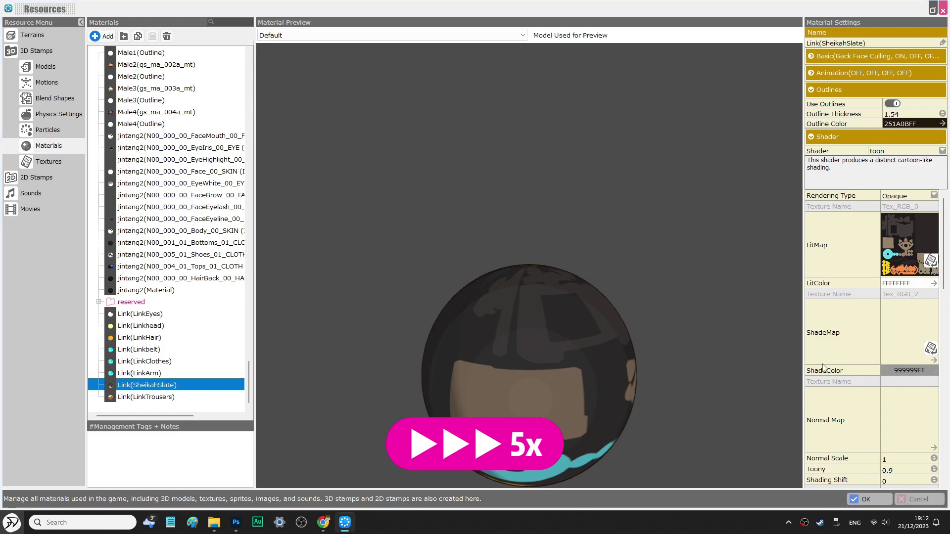
{"action": "left_click", "coordinate": [825, 360]}
{"action": "left_click", "coordinate": [909, 498]}
Assign Tex_RGB_14.jpg as the ShadeMap of the Link(LinkTrousers) material and set its ShadeColor to 272727FF
{"action": "left_click", "coordinate": [146, 397]}
{"action": "left_click", "coordinate": [915, 331]}
{"action": "left_click", "coordinate": [540, 282]}
{"action": "left_click", "coordinate": [698, 447]}
{"action": "left_click", "coordinate": [908, 370]}
{"action": "left_click", "coordinate": [825, 361]}
{"action": "left_click", "coordinate": [910, 498]}
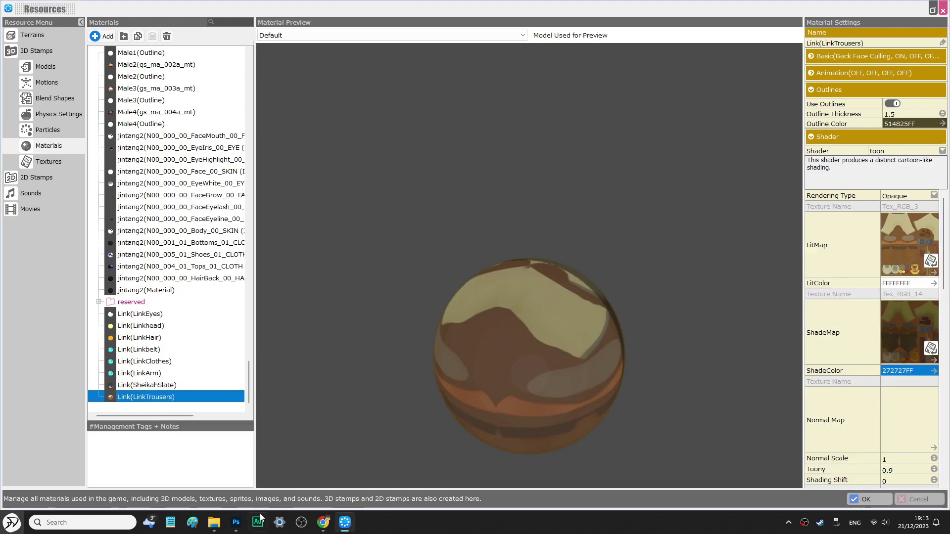
Find Tex_RGB_0NormalMap.png in the textures folder, assign it as the Normal Map of the Link(SheikahSlate) material and inspect the preview
{"action": "left_click", "coordinate": [214, 523]}
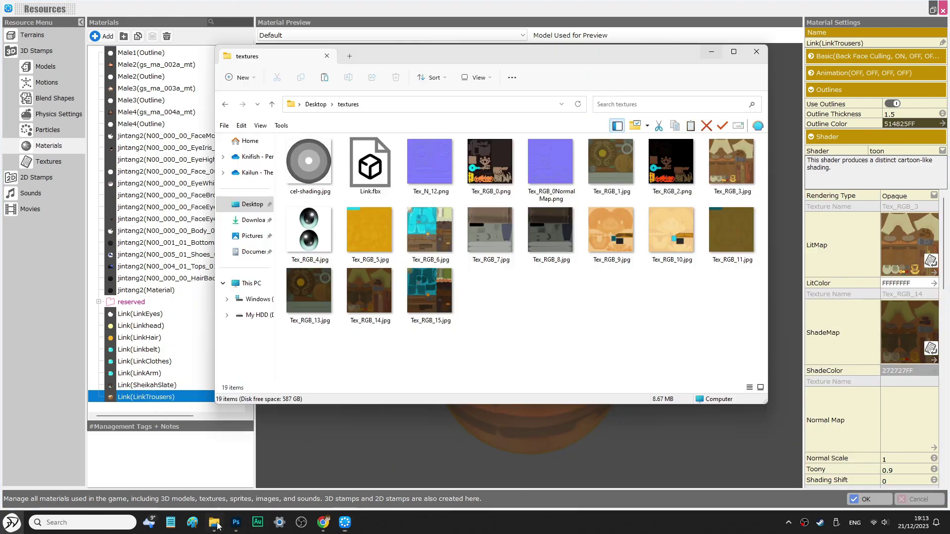
{"action": "double_click", "coordinate": [445, 178]}
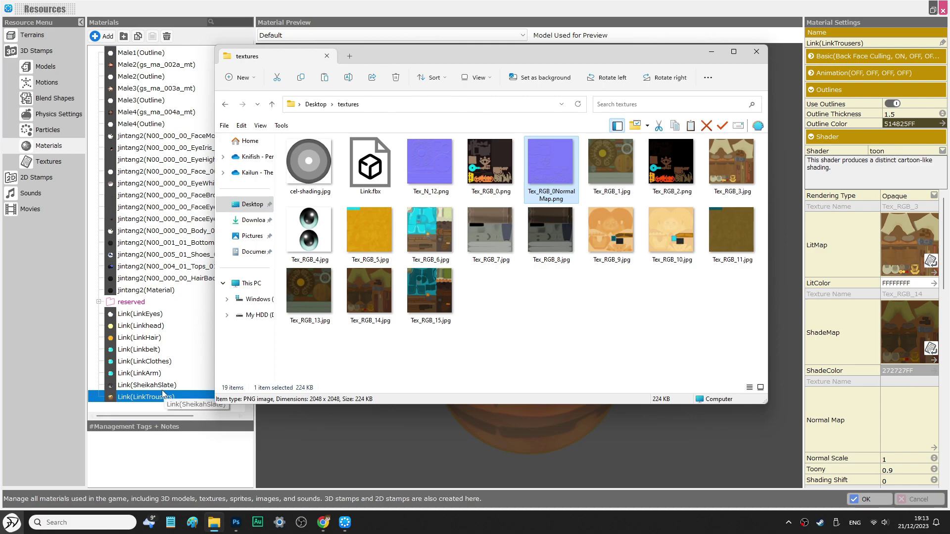
{"action": "left_click", "coordinate": [159, 385]}
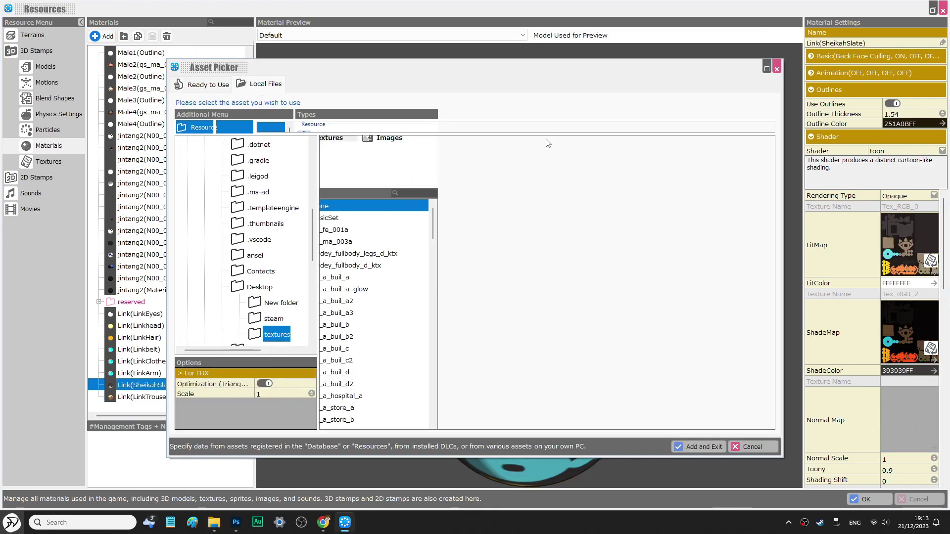
{"action": "double_click", "coordinate": [604, 151]}
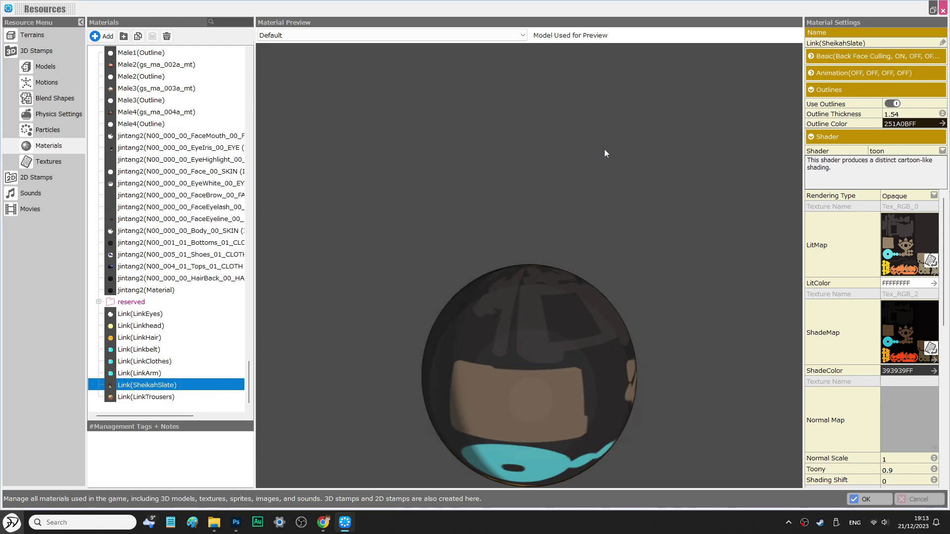
{"action": "middle_click_drag", "start_coordinate": [565, 339], "coordinate": [539, 343]}
{"action": "scroll", "coordinate": [502, 299], "scroll_direction": "up", "scroll_amount": 4}
{"action": "left_click_drag", "start_coordinate": [447, 342], "coordinate": [561, 329]}
{"action": "scroll", "coordinate": [595, 342], "scroll_direction": "down", "scroll_amount": 5}
{"action": "scroll", "coordinate": [519, 326], "scroll_direction": "up", "scroll_amount": 3}
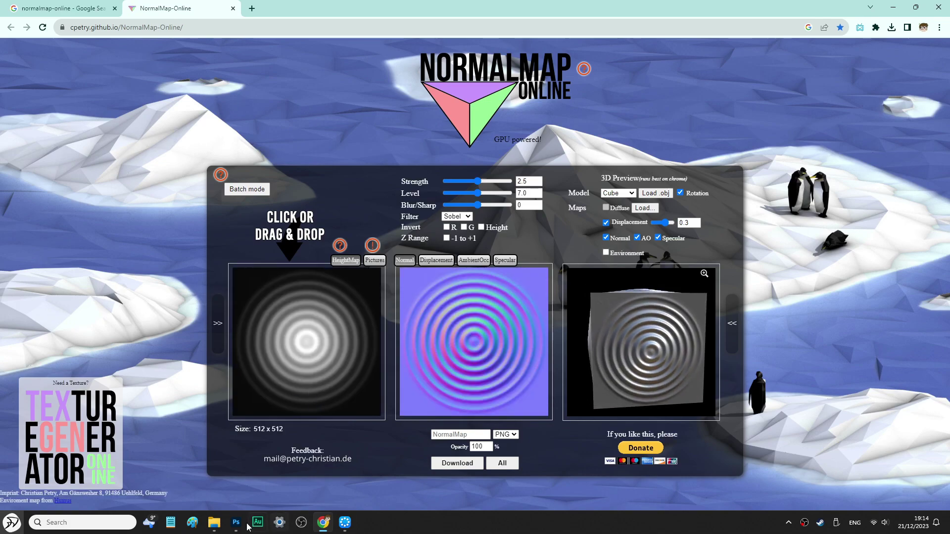
Load Tex_RGB_0.png from File Explorer into the NormalMap-Online page to generate its normal map, and return to the resources
{"action": "left_click", "coordinate": [215, 522]}
{"action": "left_click_drag", "start_coordinate": [629, 63], "coordinate": [786, 67]}
{"action": "left_click_drag", "start_coordinate": [649, 185], "coordinate": [275, 341]}
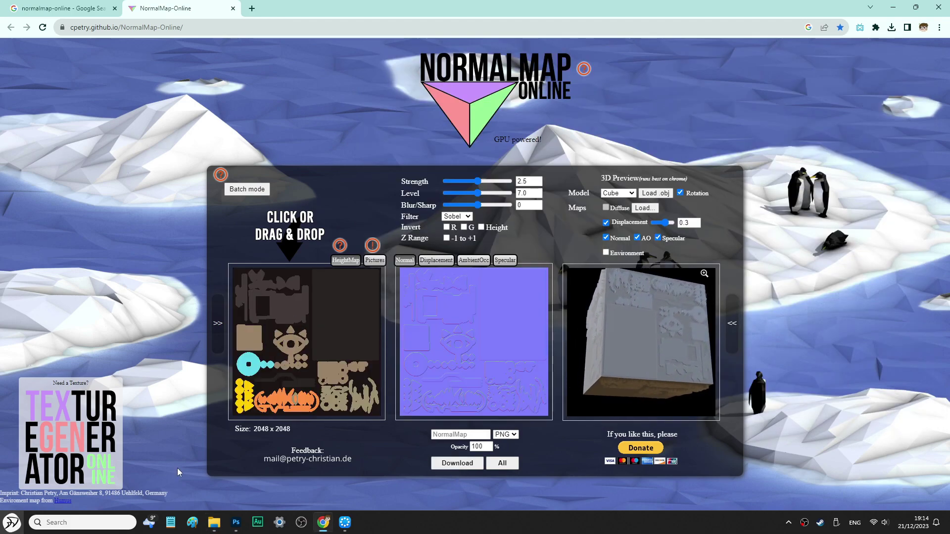
{"action": "left_click", "coordinate": [892, 7]}
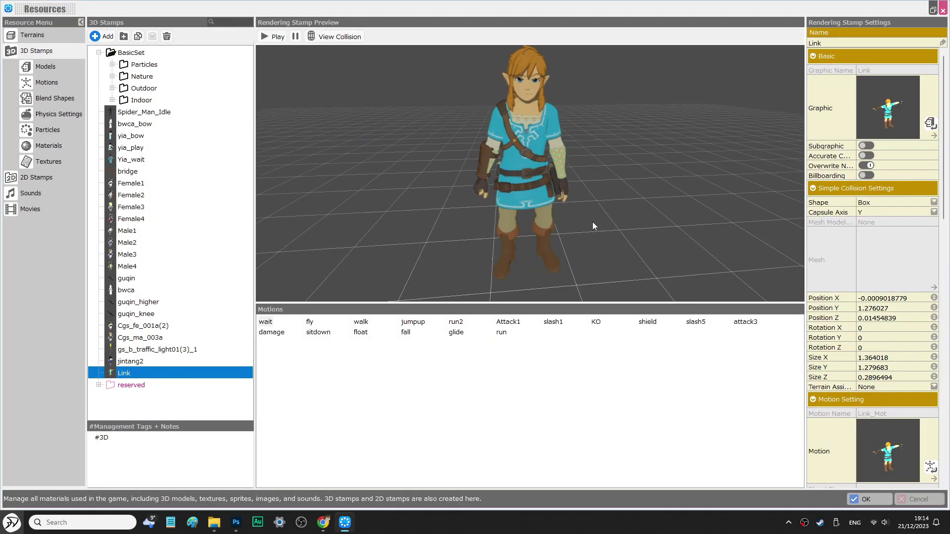
Check Link in the preview and on the Test map, and set the Scorching sun_0 preset's light color to E9D7B3FF
{"action": "mouse_move", "coordinate": [592, 221]}
{"action": "left_mouse_down"}
{"action": "mouse_move", "coordinate": [597, 239]}
{"action": "mouse_move", "coordinate": [630, 224]}
{"action": "mouse_move", "coordinate": [584, 215]}
{"action": "left_mouse_up"}
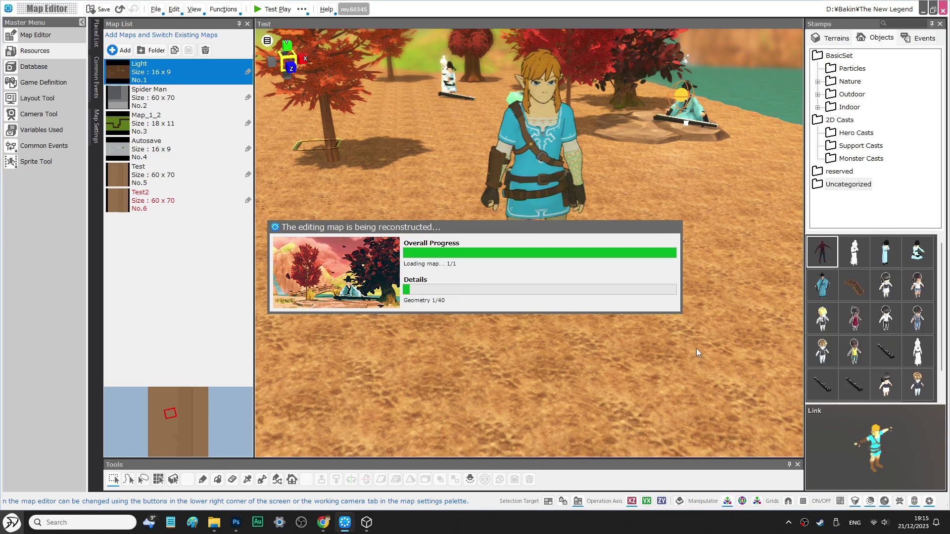
{"action": "scroll", "coordinate": [647, 335], "scroll_direction": "down", "scroll_amount": 5}
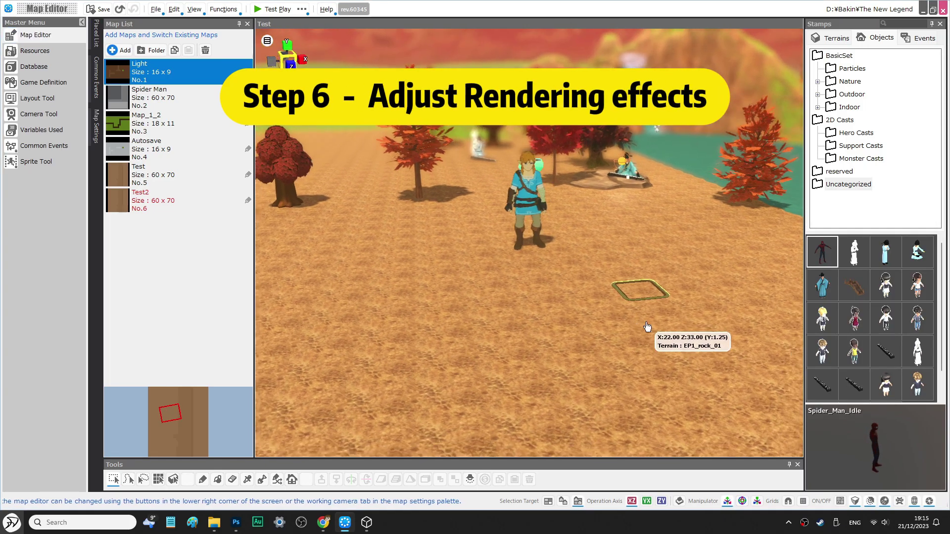
{"action": "scroll", "coordinate": [644, 328], "scroll_direction": "up", "scroll_amount": 5}
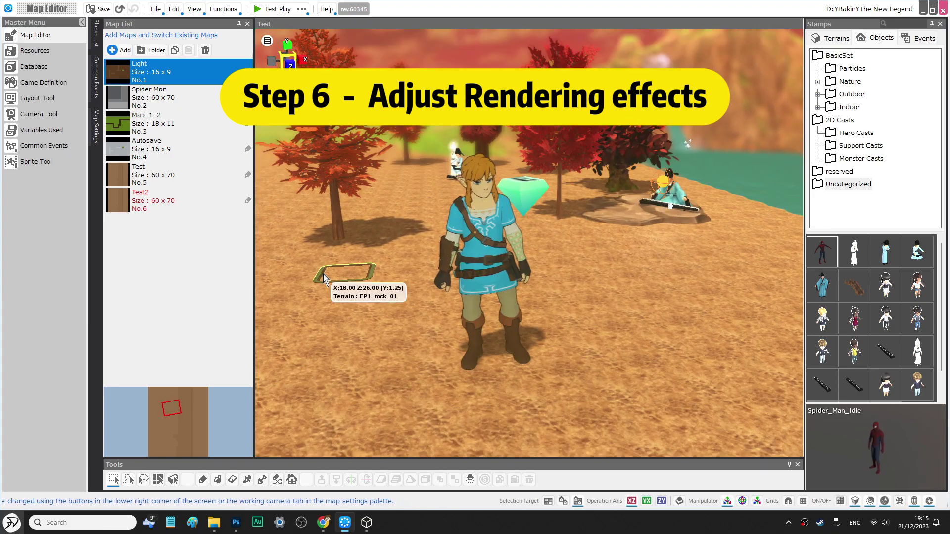
{"action": "left_click", "coordinate": [97, 127]}
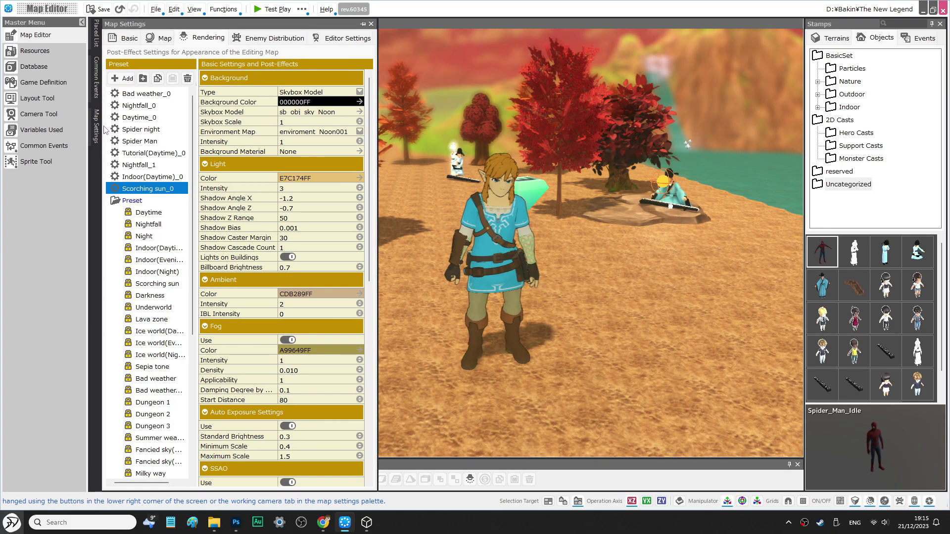
{"action": "left_click", "coordinate": [303, 179]}
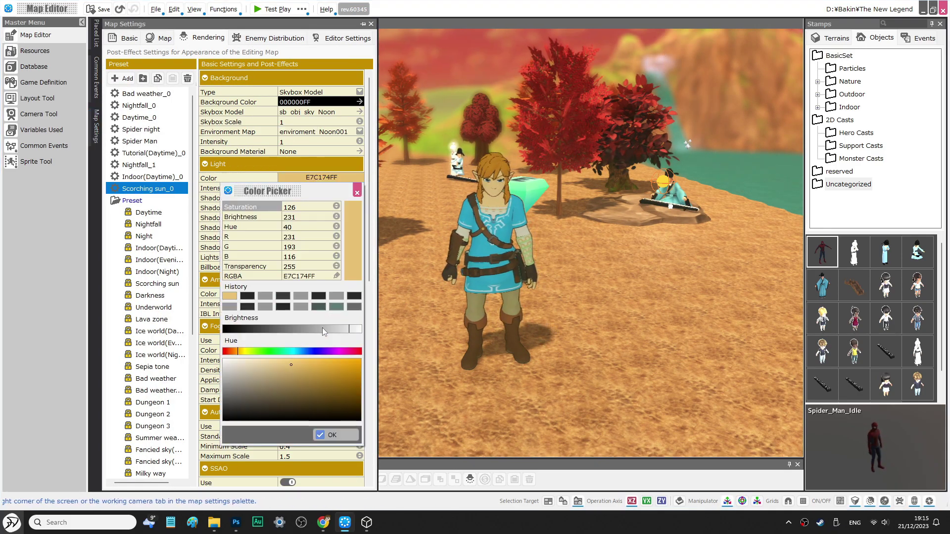
{"action": "left_click_drag", "start_coordinate": [272, 373], "coordinate": [255, 367]}
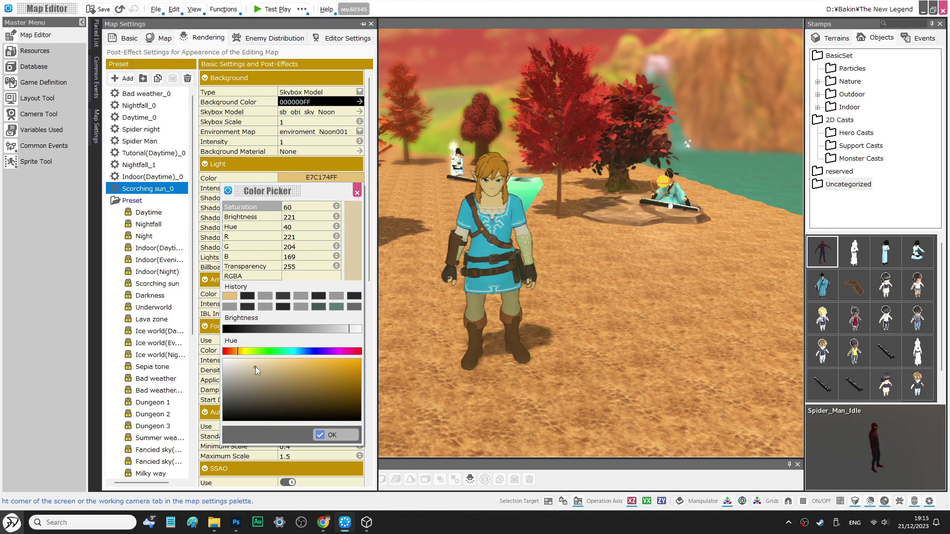
{"action": "left_click", "coordinate": [328, 435]}
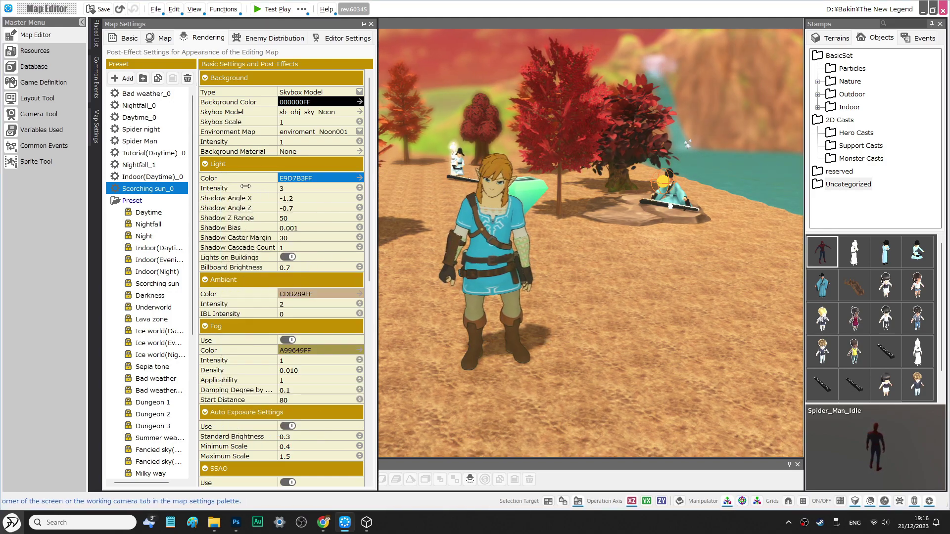
Set the preset's light intensity to 1.2, Shadow Angle X to -0.9 and Shadow Angle Z to 0, and lower the ambient intensity
{"action": "left_click_drag", "start_coordinate": [360, 188], "coordinate": [359, 204]}
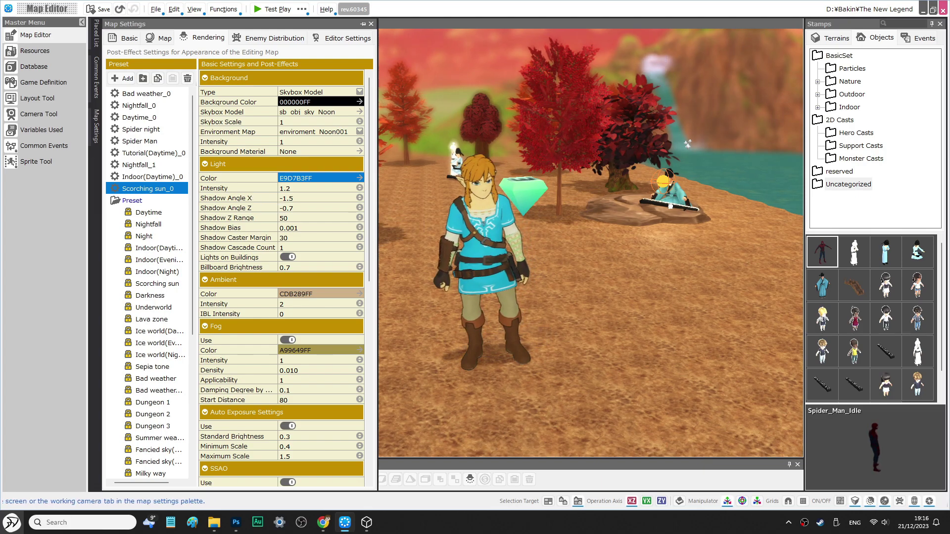
{"action": "left_click_drag", "start_coordinate": [359, 198], "coordinate": [277, 208]}
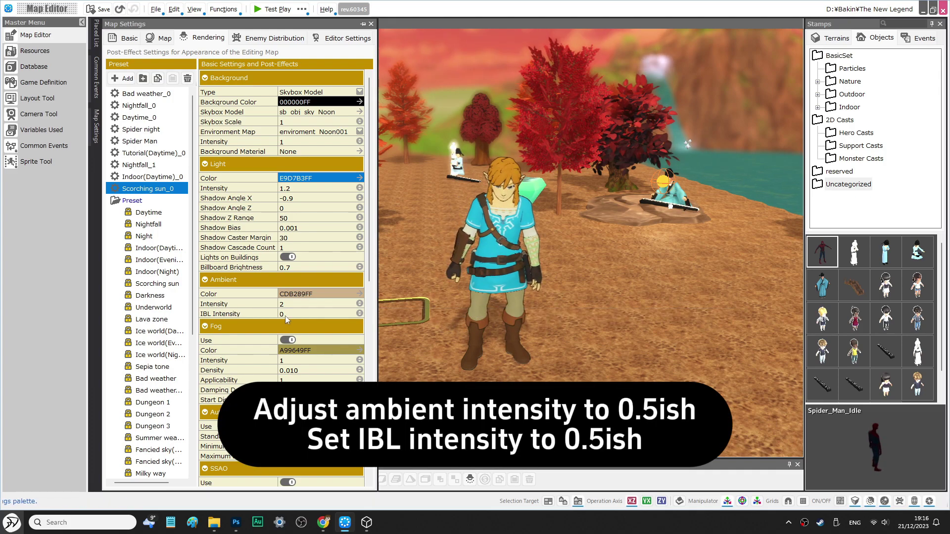
{"action": "left_click_drag", "start_coordinate": [317, 303], "coordinate": [292, 303]}
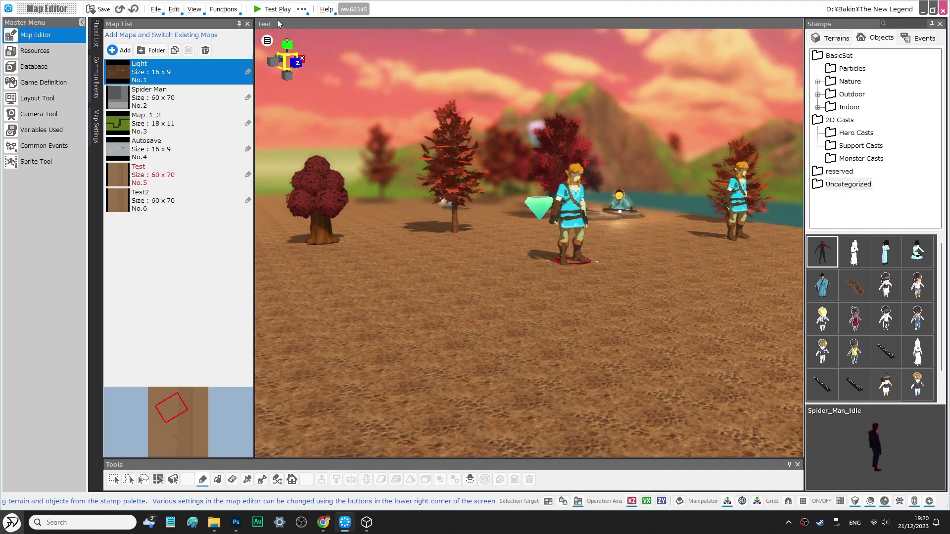
Test play the map in full screen, moving and jumping with Link and turning the camera to examine the cel-shaded look
{"action": "left_click", "coordinate": [275, 13]}
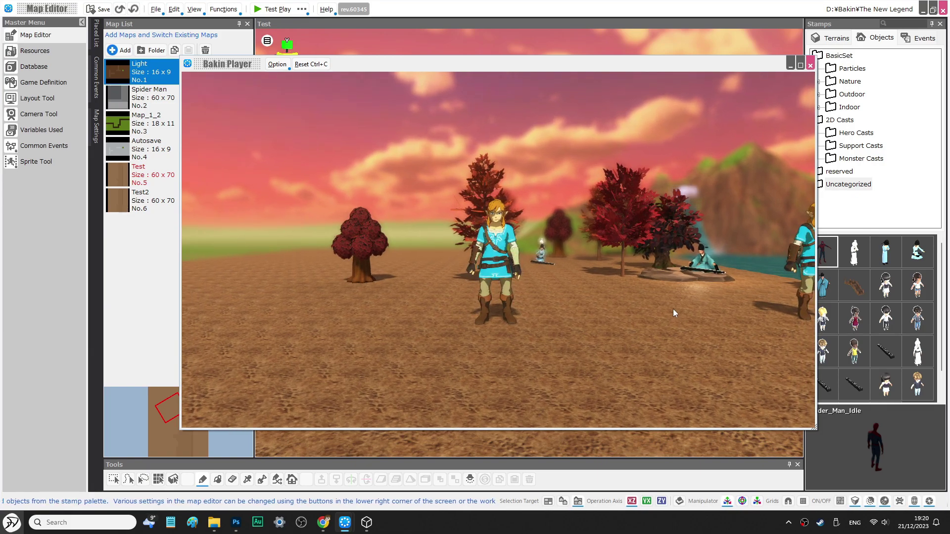
{"action": "key", "text": "alt+Return"}
{"action": "key", "text": "w"}
{"action": "key", "text": "a"}
{"action": "key", "text": "a"}
{"action": "key", "text": "w"}
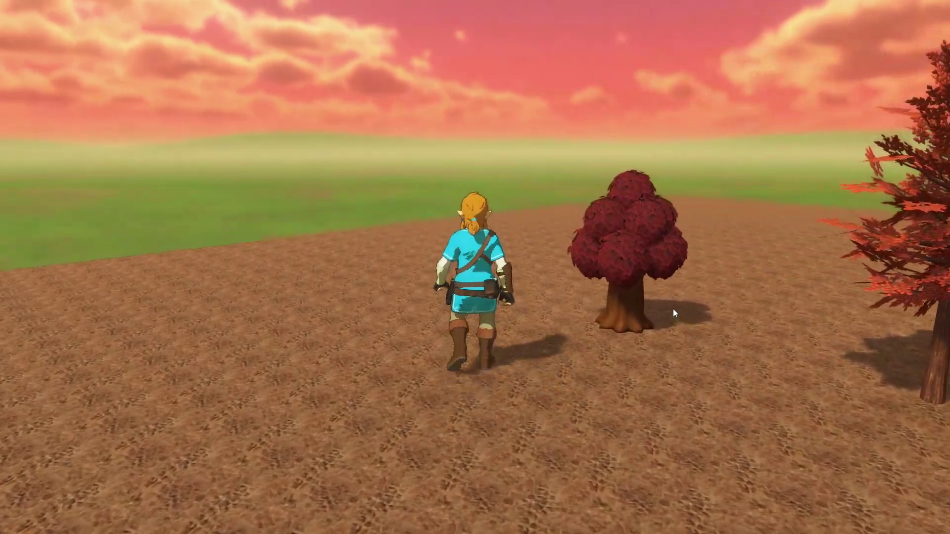
{"action": "key", "text": "space"}
{"action": "key", "text": "s"}
{"action": "key", "text": "space"}
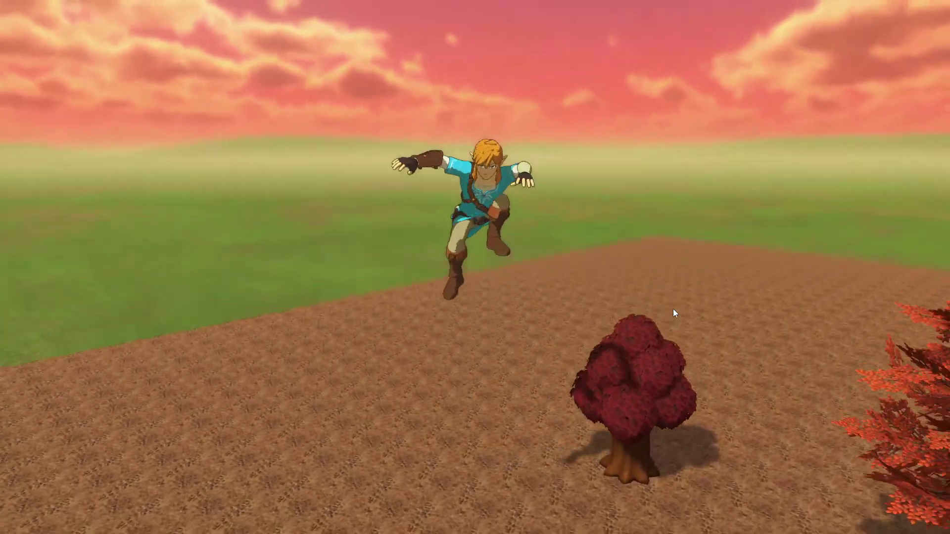
{"action": "key", "text": "Right"}
{"action": "key", "text": "Down"}
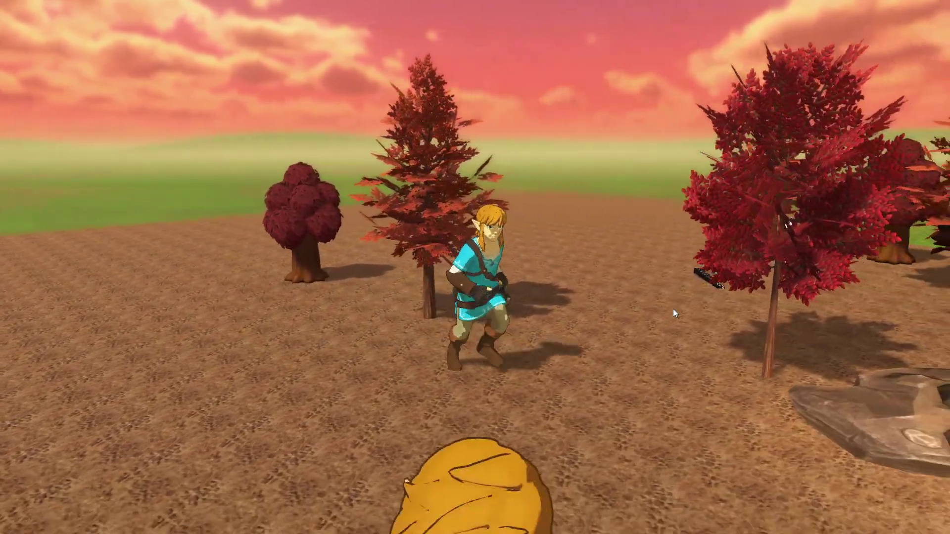
{"action": "key", "text": "a"}
{"action": "key", "text": "w"}
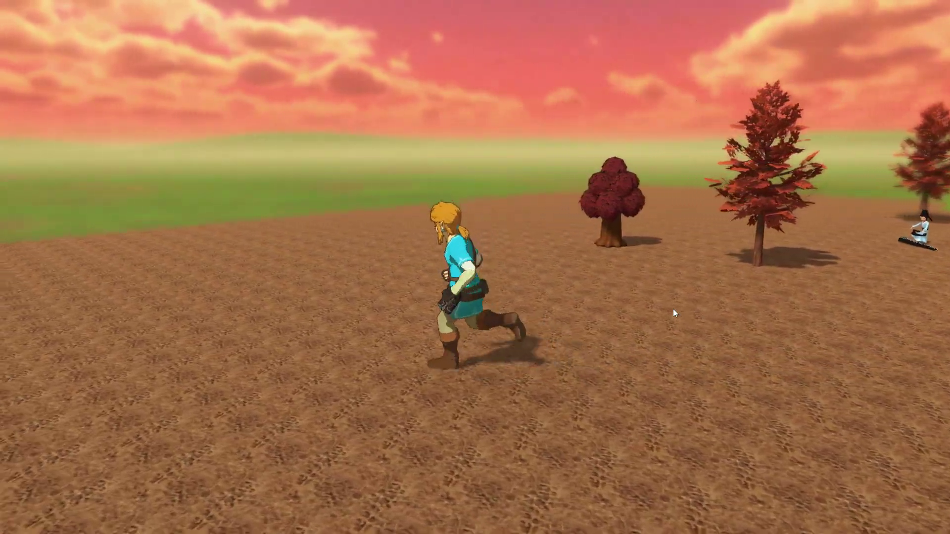
{"action": "key", "text": "d"}
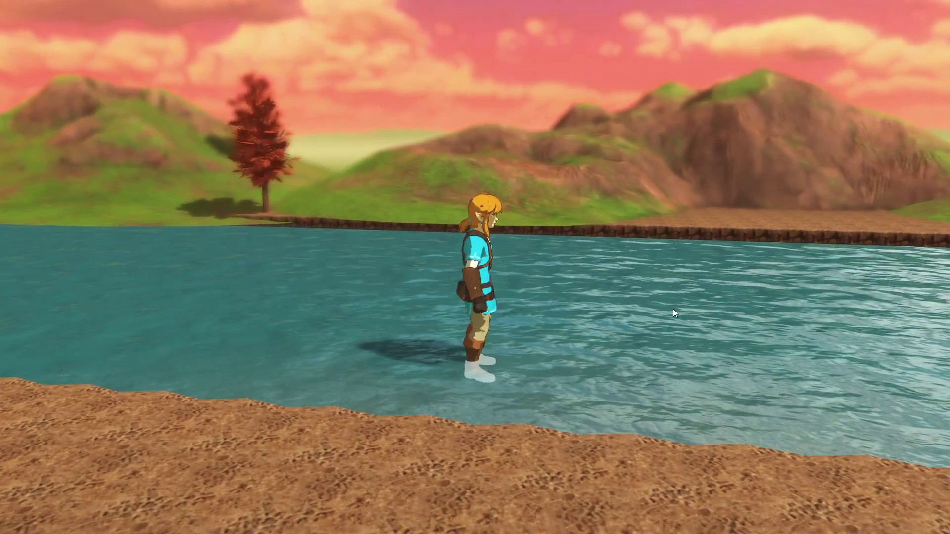
{"action": "key", "text": "space"}
{"action": "key", "text": "space"}
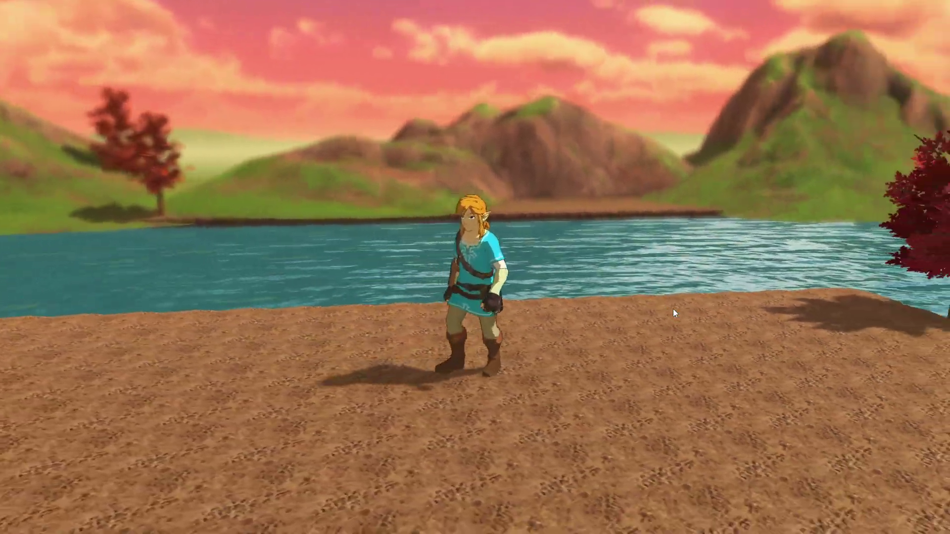
{"action": "key", "text": "Left"}
{"action": "key", "text": "Down"}
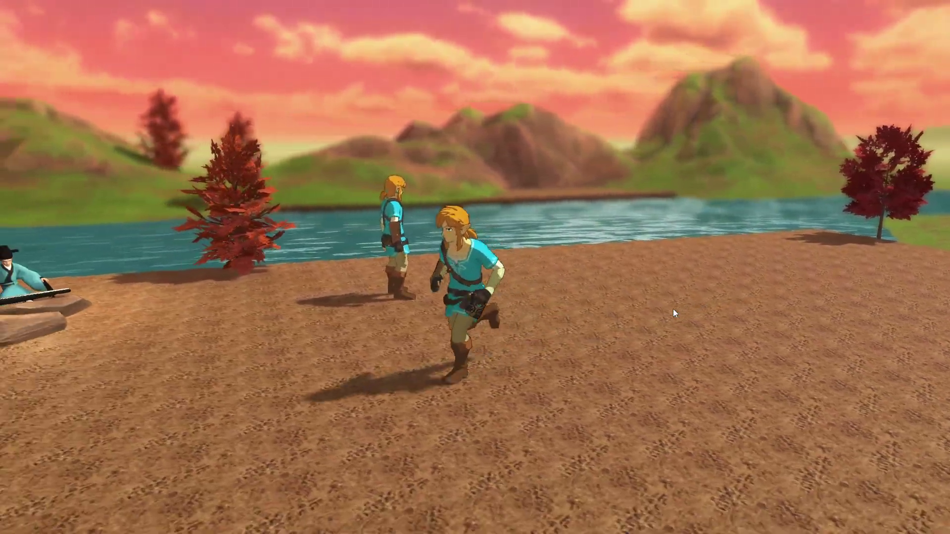
{"action": "key", "text": "Up"}
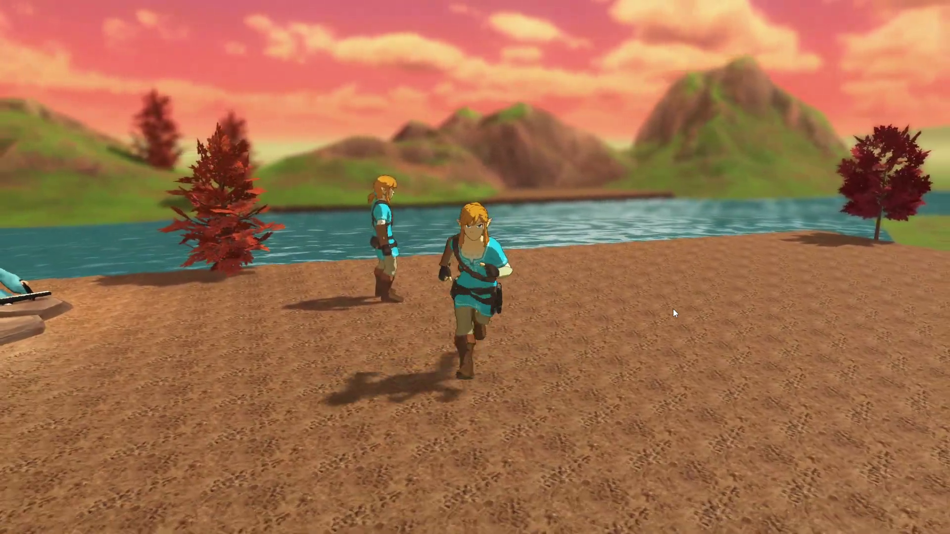
{"action": "key", "text": "Right"}
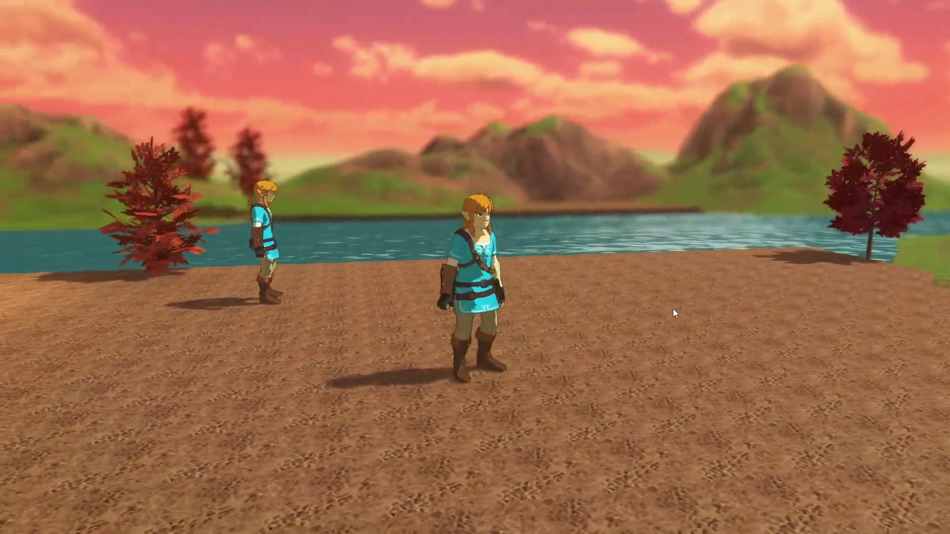
{"action": "key", "text": "Right"}
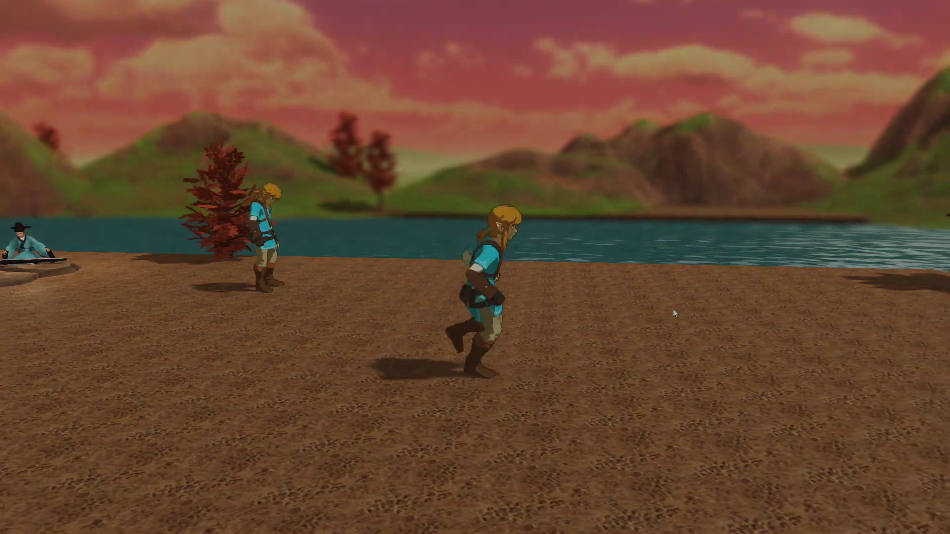
{"action": "key", "text": "Up"}
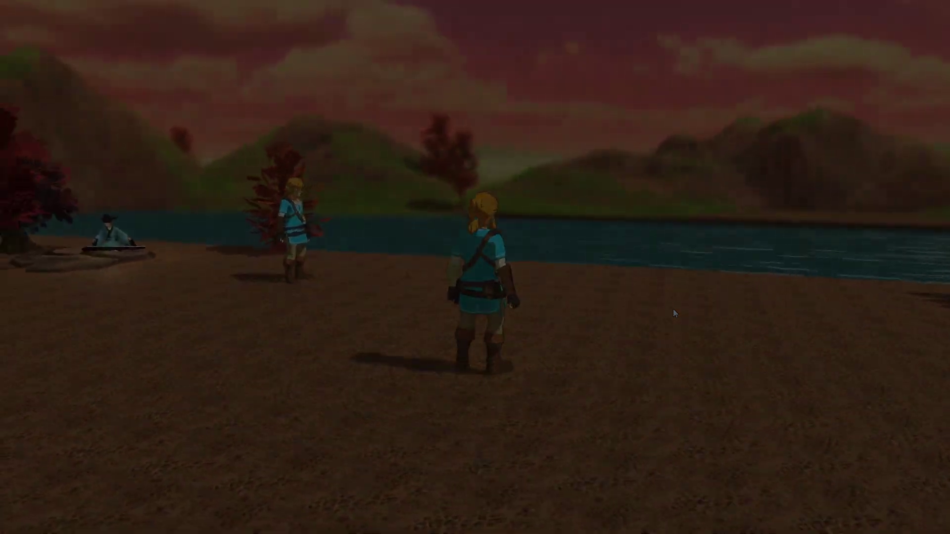